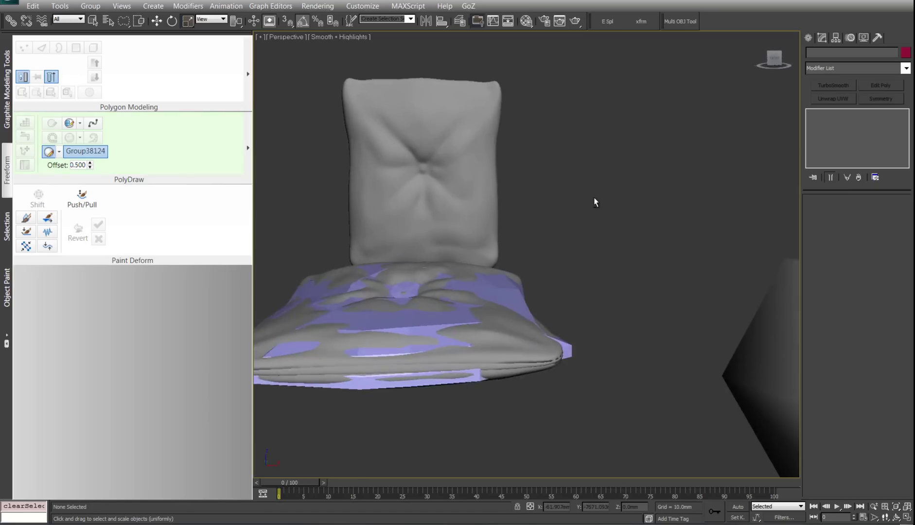
Step: Examine the shape and folds of the upright sculpted cushion, close up and in the context of the scene
{"action": "left_click", "coordinate": [482, 171]}
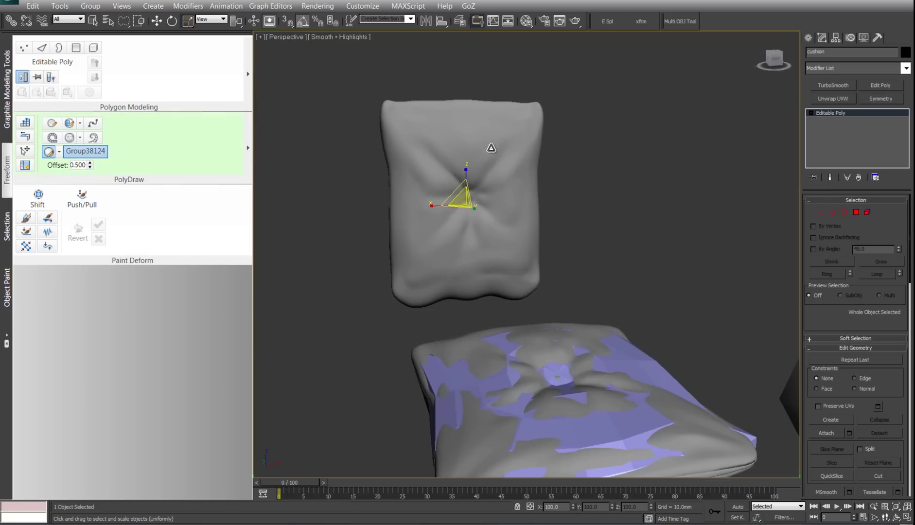
{"action": "middle_click_drag", "start_coordinate": [488, 156], "coordinate": [564, 188]}
{"action": "scroll", "coordinate": [496, 183], "scroll_direction": "up", "scroll_amount": 3}
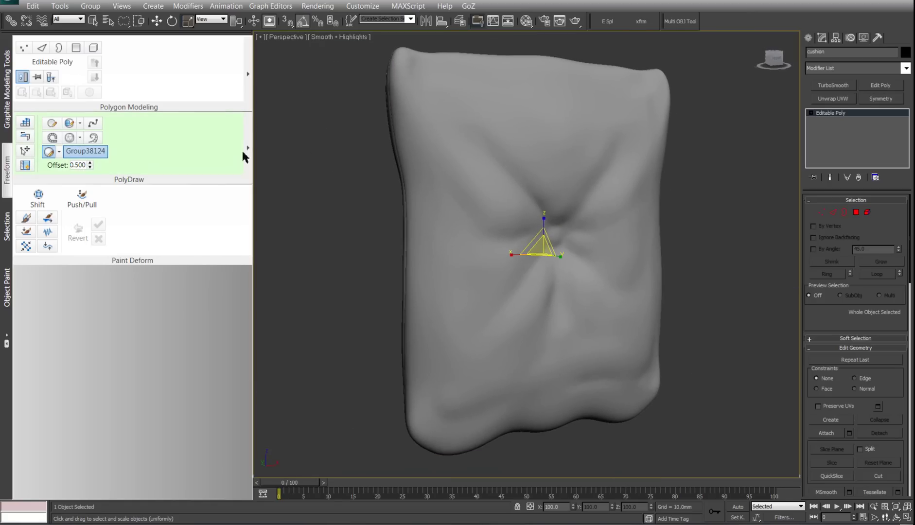
{"action": "left_click", "coordinate": [735, 142]}
{"action": "key", "text": "F4"}
{"action": "key", "text": "F4"}
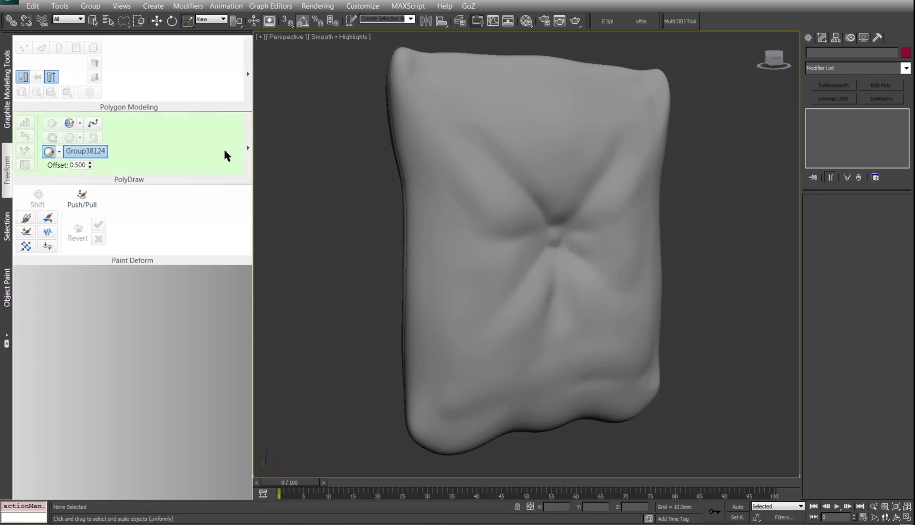
{"action": "middle_click_drag", "start_coordinate": [620, 185], "coordinate": [586, 179]}
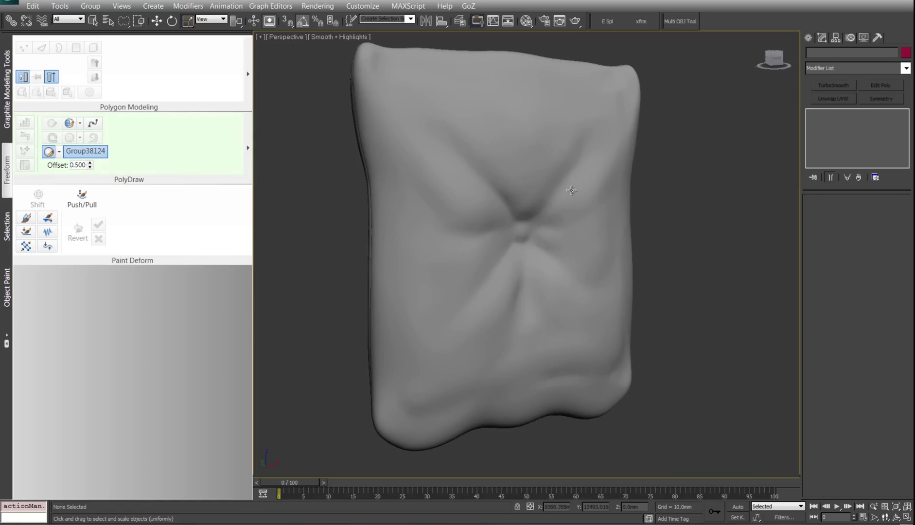
{"action": "scroll", "coordinate": [539, 208], "scroll_direction": "down", "scroll_amount": 5}
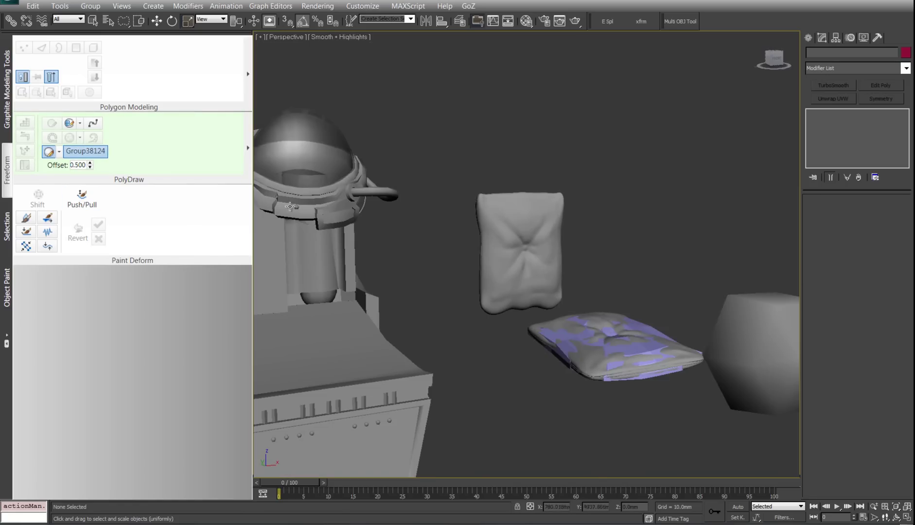
{"action": "scroll", "coordinate": [584, 227], "scroll_direction": "up", "scroll_amount": 4}
{"action": "scroll", "coordinate": [596, 240], "scroll_direction": "up", "scroll_amount": 3}
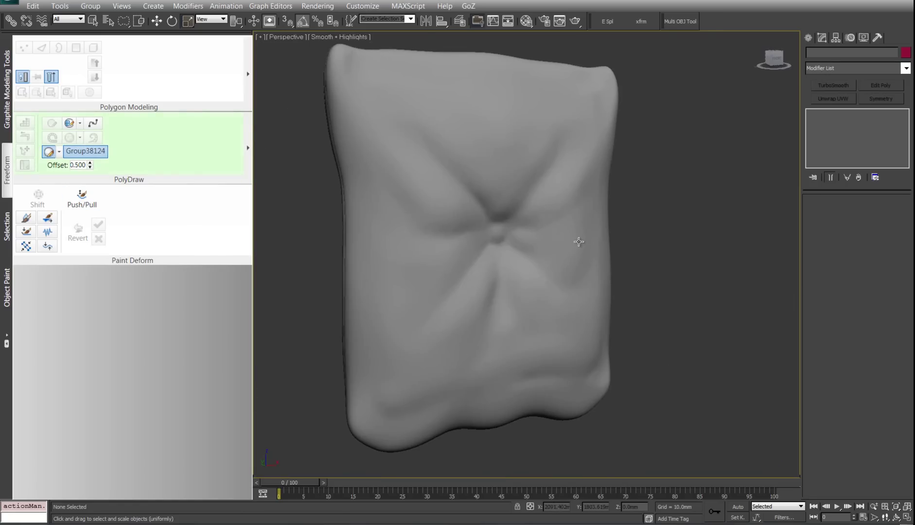
{"action": "middle_click_drag", "start_coordinate": [581, 235], "coordinate": [586, 249]}
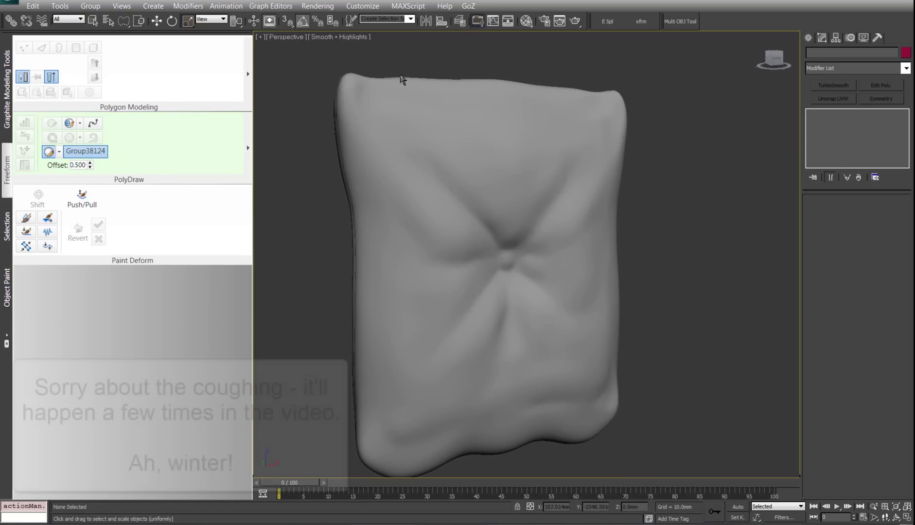
{"action": "middle_click_drag", "start_coordinate": [396, 127], "coordinate": [383, 103]}
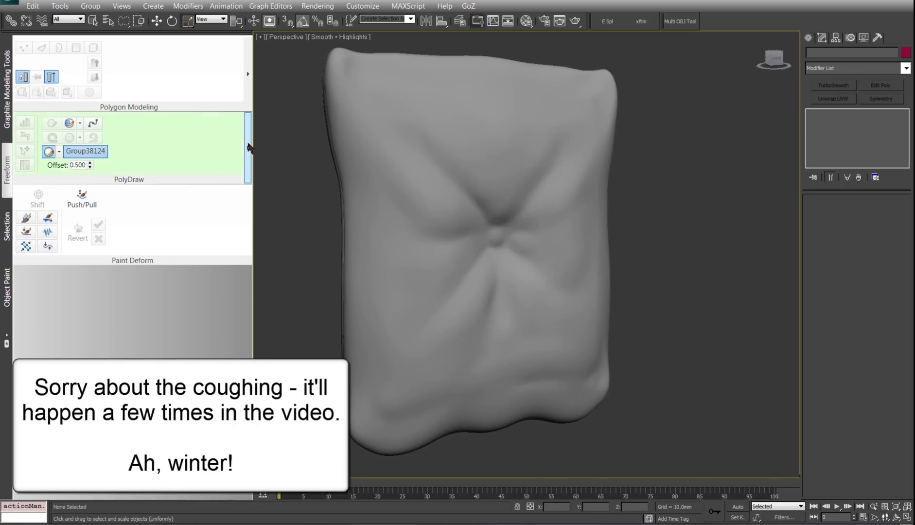
{"action": "left_click", "coordinate": [248, 147]}
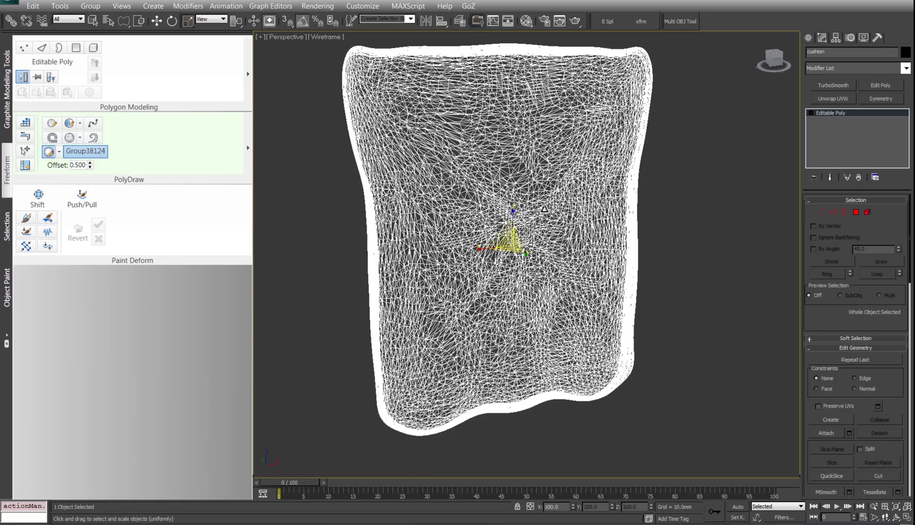
Step: Examine the upright cushion's mesh density in wireframe, shaded and edged-faces display
{"action": "key", "text": "F3"}
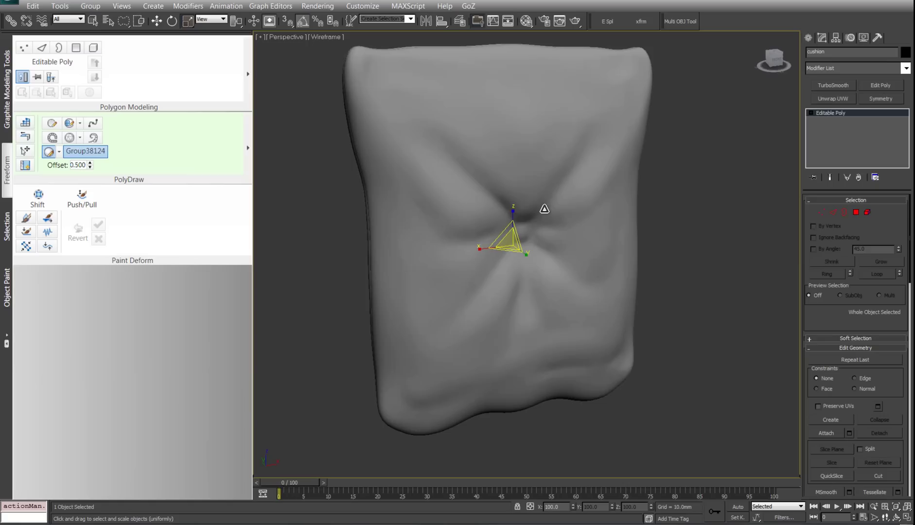
{"action": "left_click", "coordinate": [643, 205]}
{"action": "scroll", "coordinate": [590, 221], "scroll_direction": "down", "scroll_amount": 5}
{"action": "middle_click_drag", "start_coordinate": [591, 221], "coordinate": [562, 223], "text": "alt"}
{"action": "scroll", "coordinate": [535, 219], "scroll_direction": "up", "scroll_amount": 4}
{"action": "left_click", "coordinate": [488, 201]}
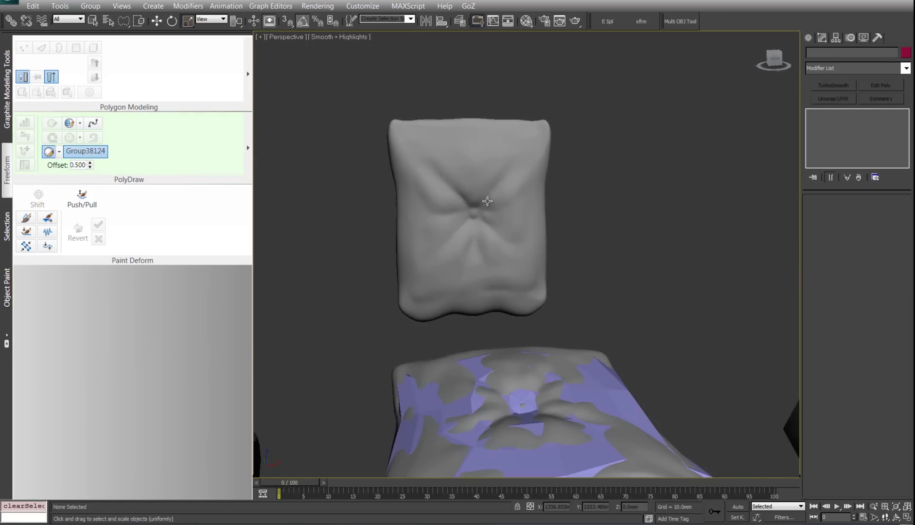
{"action": "key", "text": "z"}
{"action": "middle_click_drag", "start_coordinate": [488, 203], "coordinate": [511, 209], "text": "alt"}
{"action": "scroll", "coordinate": [522, 217], "scroll_direction": "up", "scroll_amount": 3}
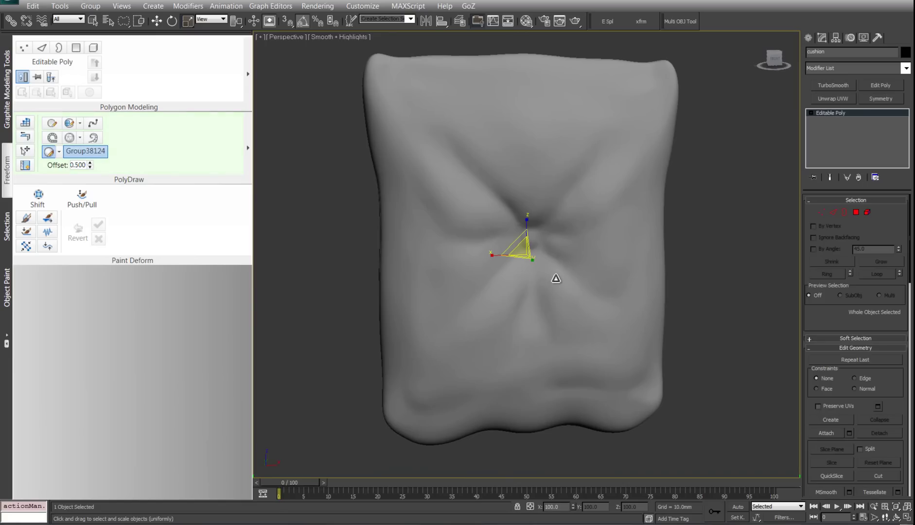
{"action": "key", "text": "F3"}
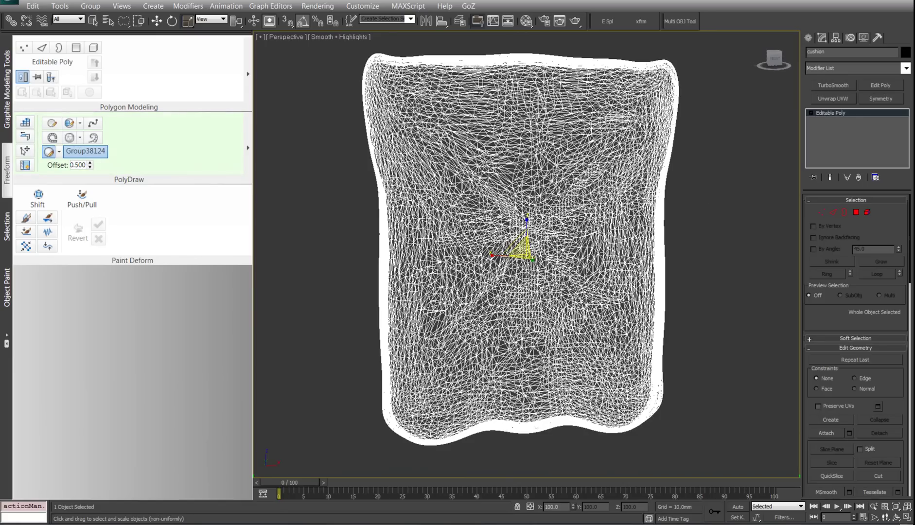
{"action": "key", "text": "F3"}
{"action": "key", "text": "F4"}
{"action": "key", "text": "F4"}
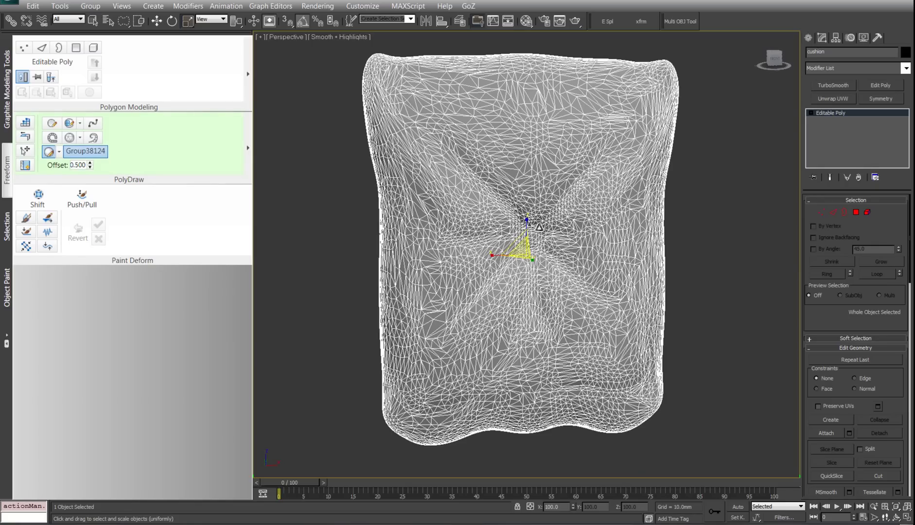
{"action": "key", "text": "F4"}
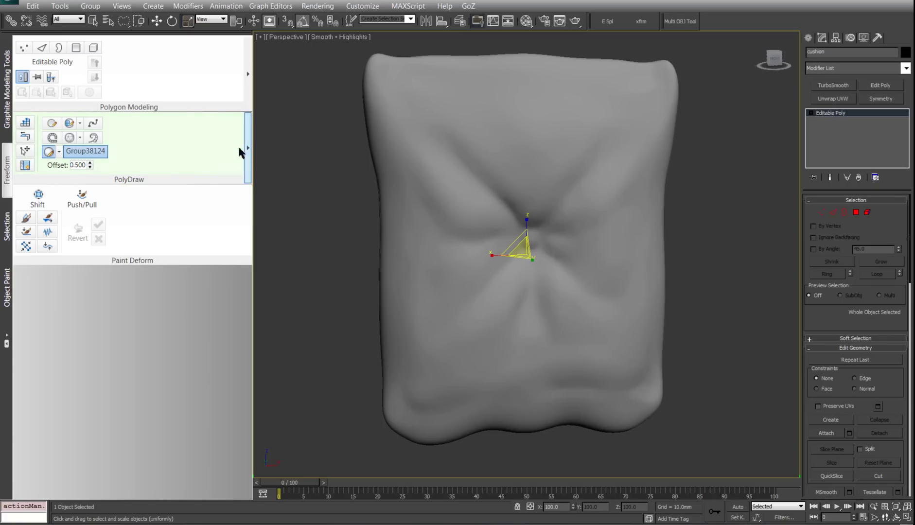
Step: Review the PolyDraw drawing targets, the modeling ribbon's tabs and minimize modes, and its configuration options
{"action": "left_click", "coordinate": [53, 152]}
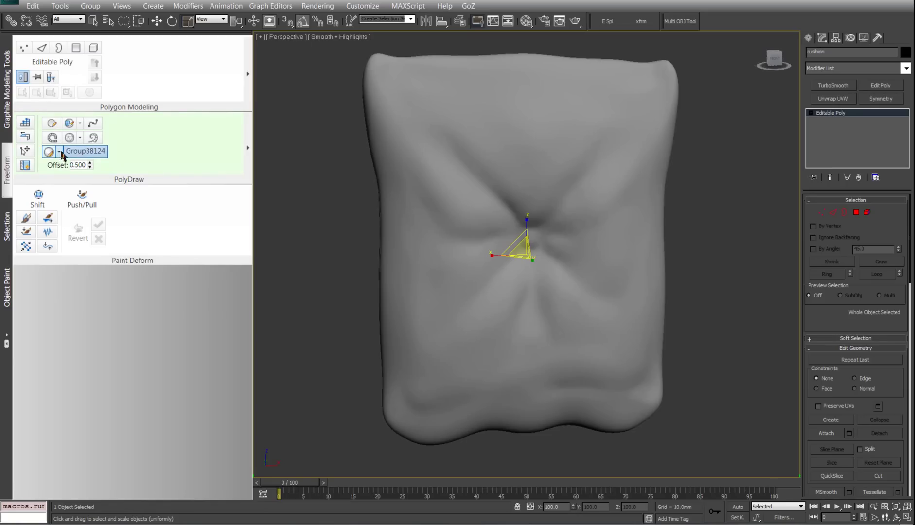
{"action": "left_click", "coordinate": [60, 151]}
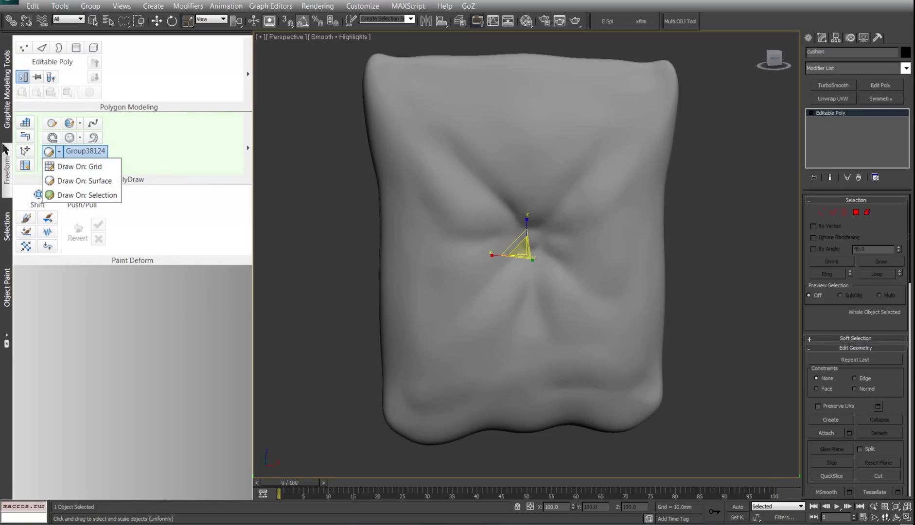
{"action": "left_click", "coordinate": [9, 128]}
{"action": "left_click", "coordinate": [8, 124]}
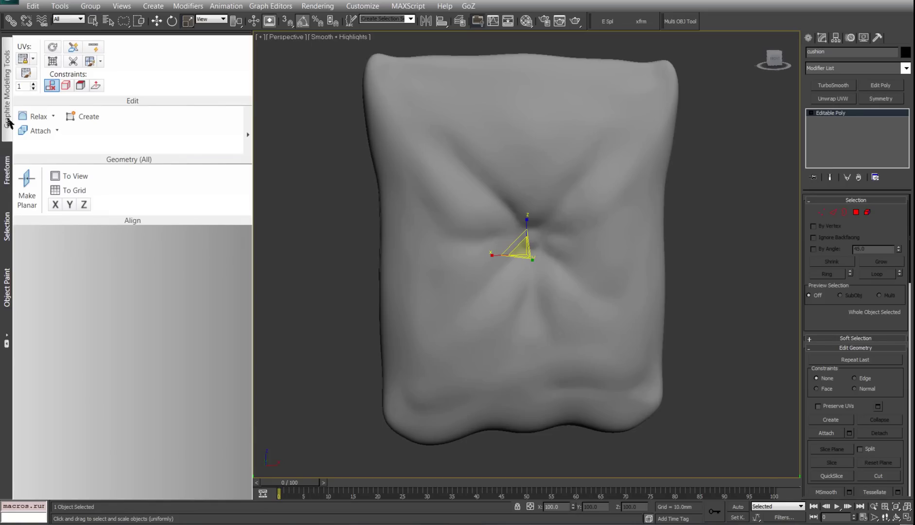
{"action": "left_click", "coordinate": [8, 176]}
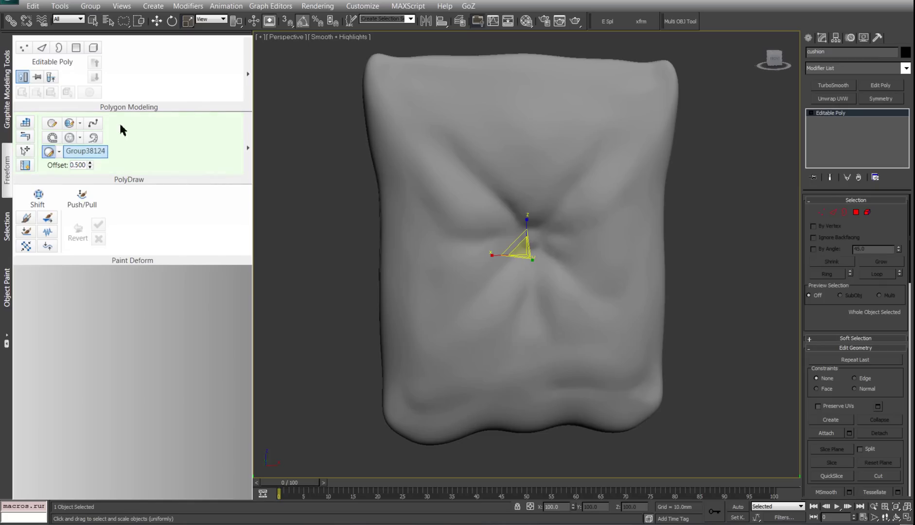
{"action": "left_click", "coordinate": [7, 344]}
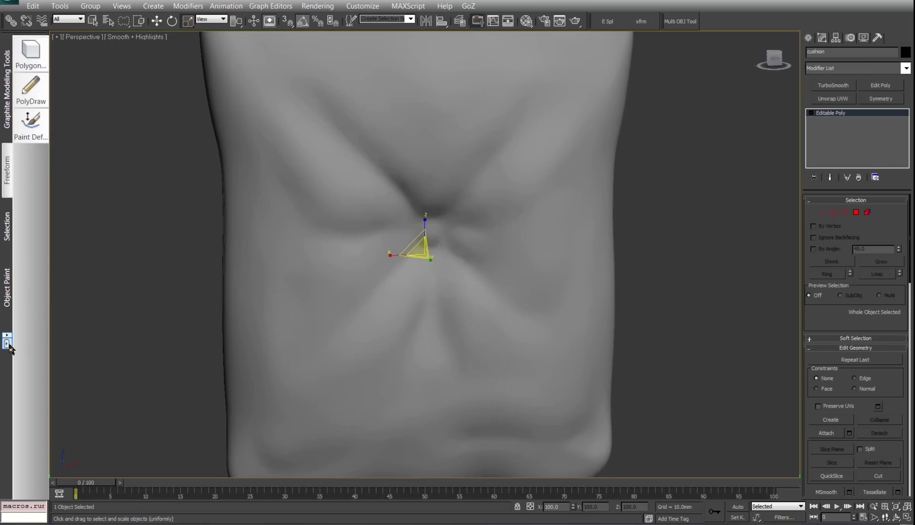
{"action": "left_click", "coordinate": [8, 345]}
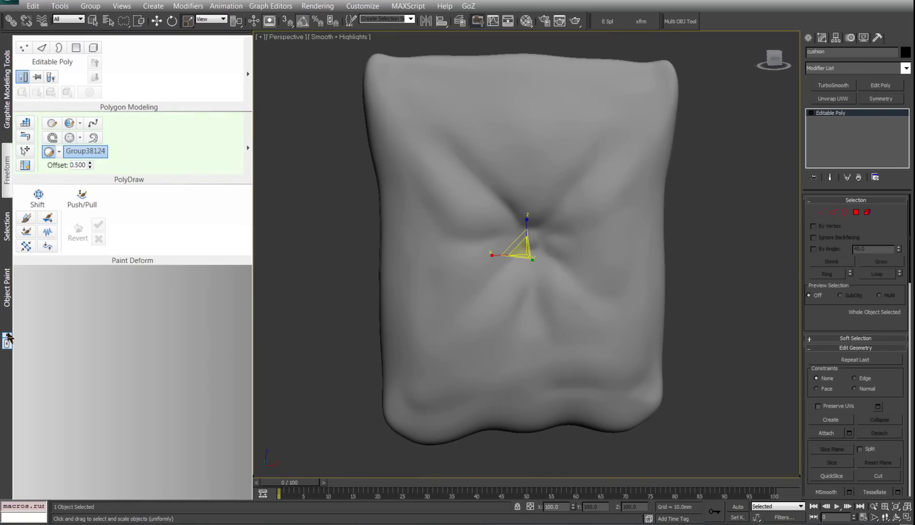
{"action": "left_click", "coordinate": [8, 339]}
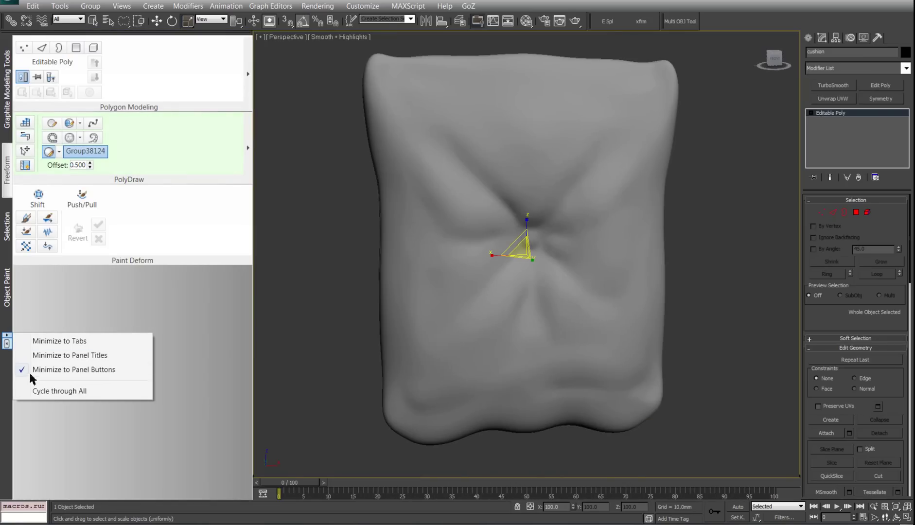
{"action": "right_click", "coordinate": [60, 286]}
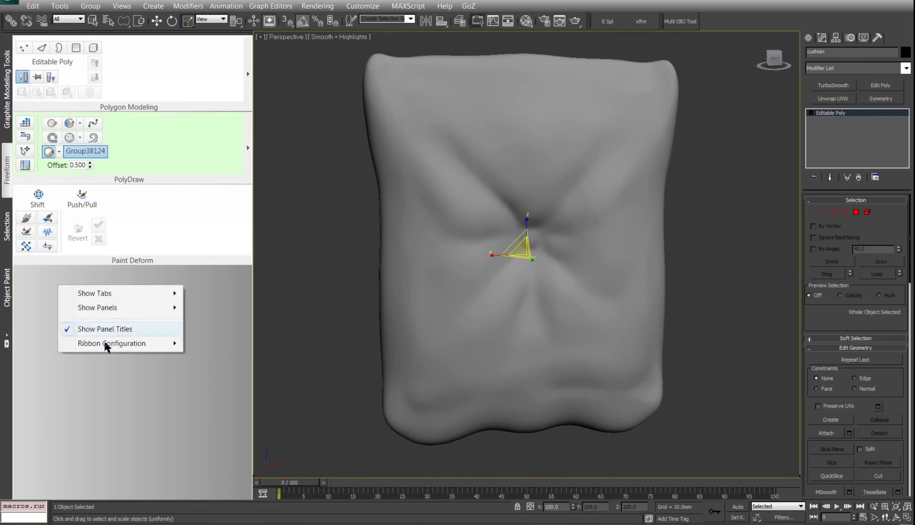
{"action": "mouse_move", "coordinate": [117, 343]}
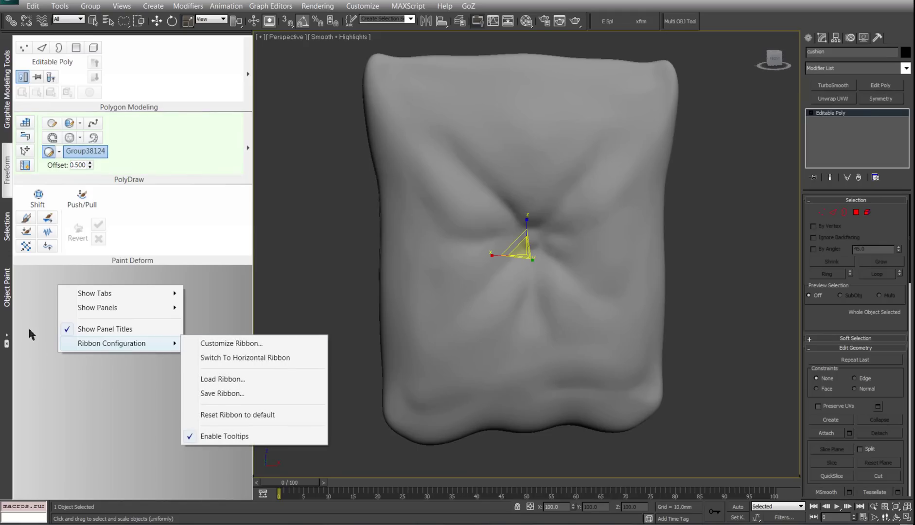
{"action": "left_click", "coordinate": [48, 319]}
Step: Set PolyDraw to draw on a surface and pick the upright cushion as the target surface
{"action": "middle_click_drag", "start_coordinate": [434, 241], "coordinate": [437, 214]}
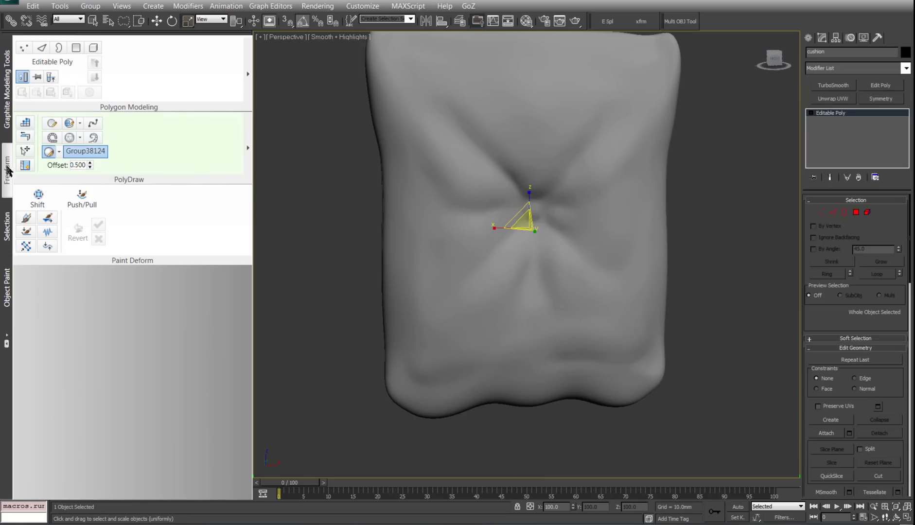
{"action": "left_click", "coordinate": [59, 152]}
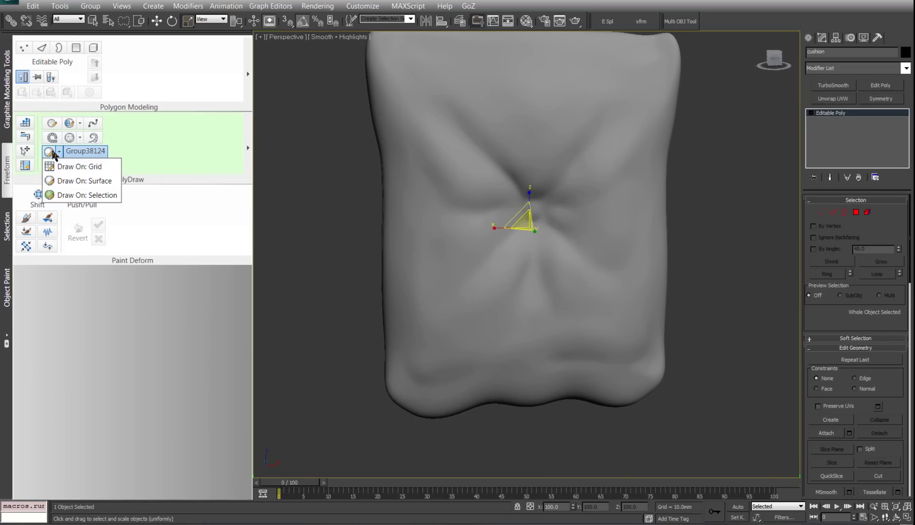
{"action": "left_click", "coordinate": [76, 181]}
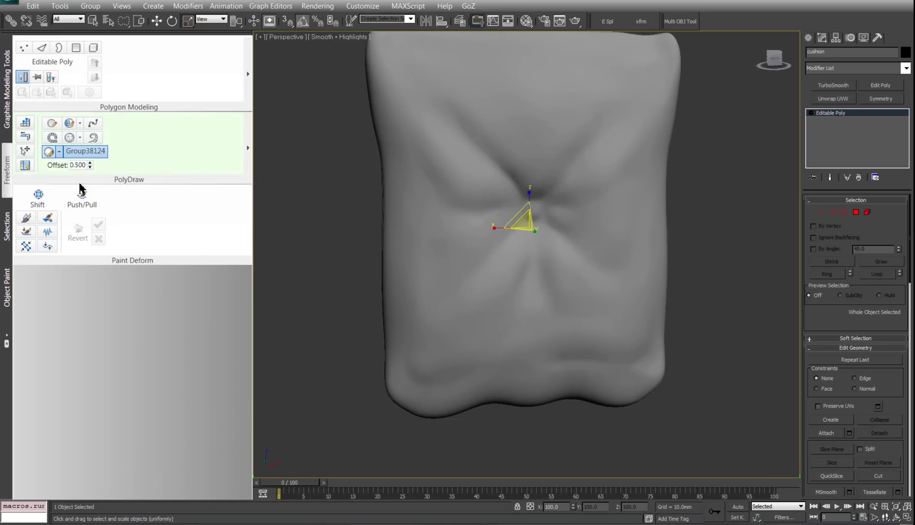
{"action": "left_click", "coordinate": [78, 151]}
{"action": "left_click", "coordinate": [507, 168]}
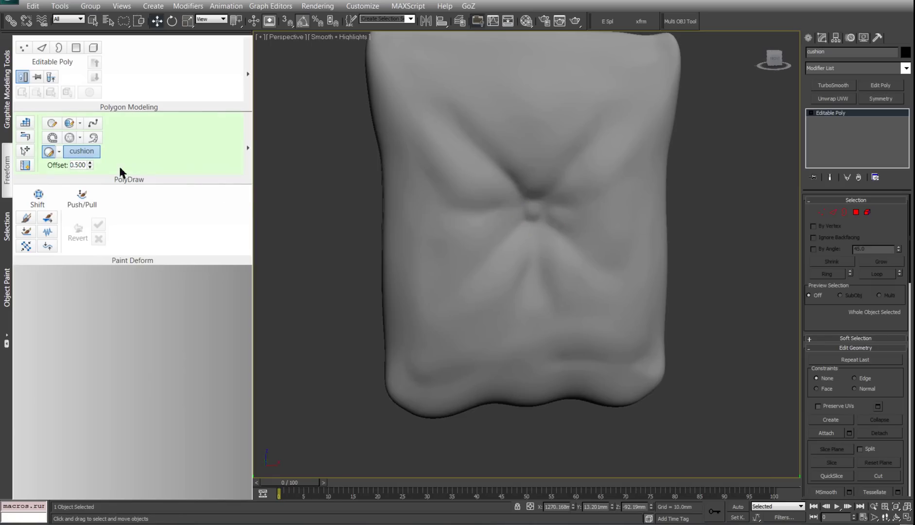
Step: Create a new, empty PolyDraw object for drawing polygons over the cushion
{"action": "middle_click_drag", "start_coordinate": [659, 168], "coordinate": [655, 205]}
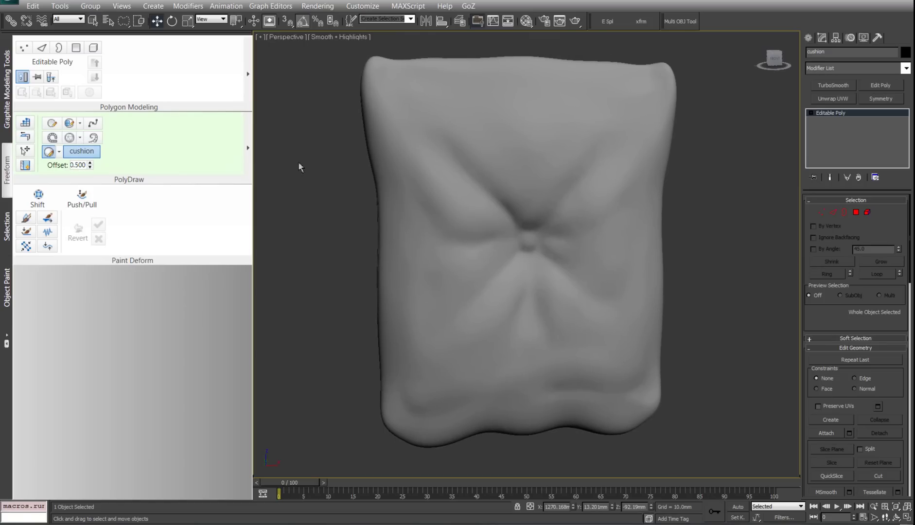
{"action": "middle_click_drag", "start_coordinate": [641, 141], "coordinate": [523, 144], "text": "alt"}
{"action": "left_click", "coordinate": [248, 147]}
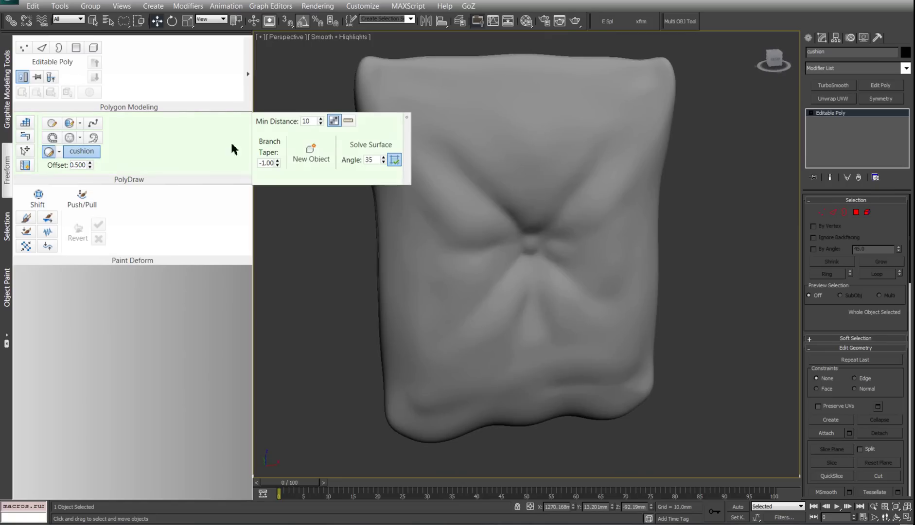
{"action": "left_click", "coordinate": [311, 157]}
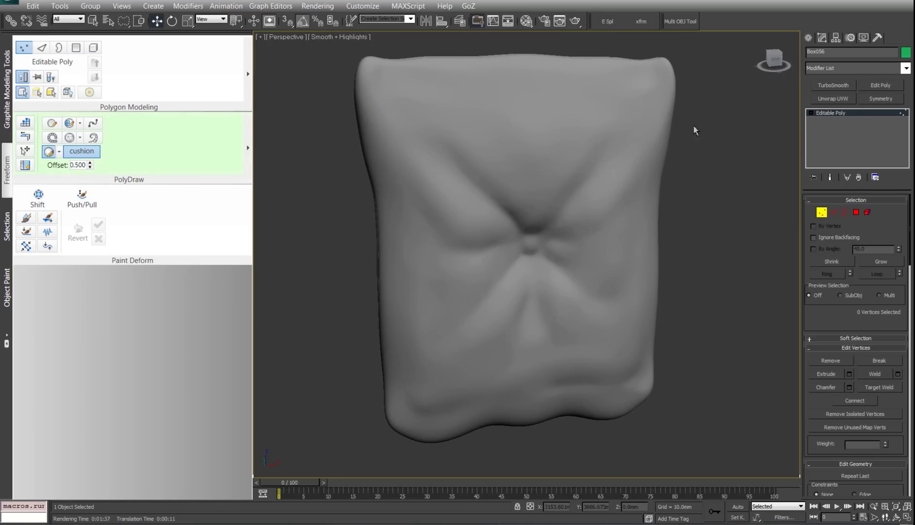
Step: With Step Build, place four vertices on the cushion above its center button and fill them with a polygon
{"action": "left_click", "coordinate": [26, 127]}
{"action": "middle_click_drag", "start_coordinate": [597, 269], "coordinate": [575, 226]}
{"action": "middle_click_drag", "start_coordinate": [575, 227], "coordinate": [577, 218]}
{"action": "scroll", "coordinate": [577, 218], "scroll_direction": "down", "scroll_amount": 10}
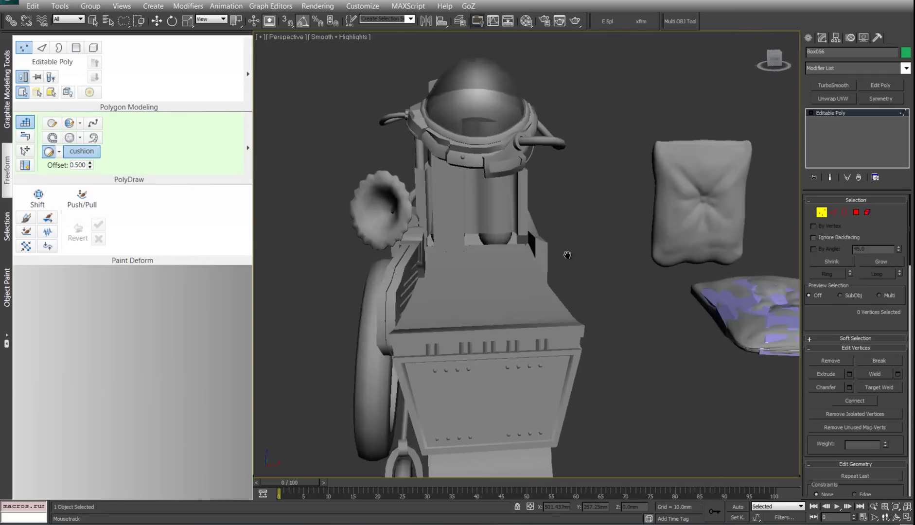
{"action": "middle_click_drag", "start_coordinate": [568, 255], "coordinate": [441, 255]}
{"action": "scroll", "coordinate": [441, 255], "scroll_direction": "up", "scroll_amount": 6}
{"action": "middle_click_drag", "start_coordinate": [496, 277], "coordinate": [548, 259], "text": "alt"}
{"action": "key", "text": "F4"}
{"action": "key", "text": "F4"}
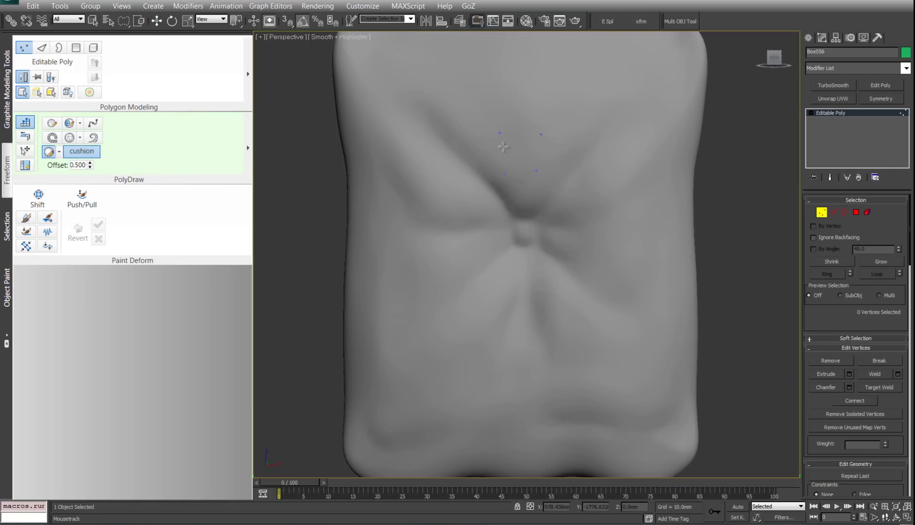
{"action": "left_click", "coordinate": [505, 174]}
{"action": "left_click", "coordinate": [535, 169]}
{"action": "middle_click_drag", "start_coordinate": [529, 157], "coordinate": [526, 179]}
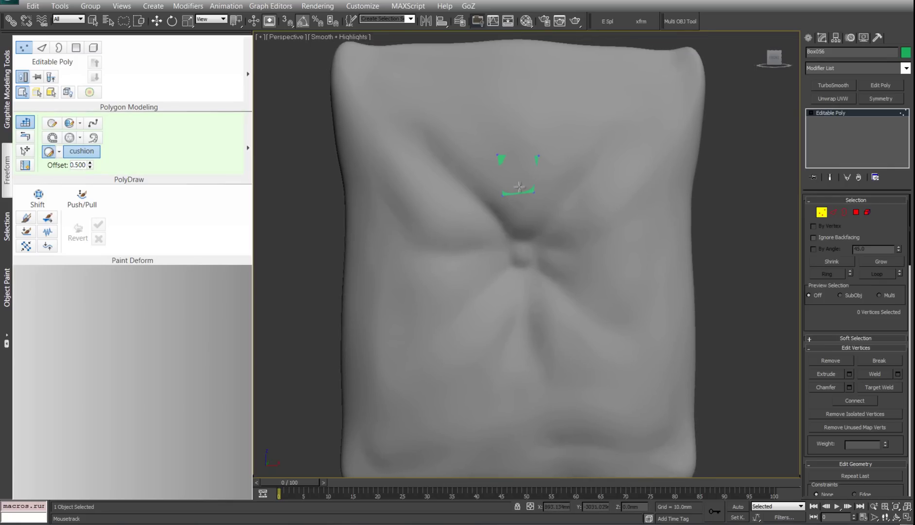
Step: Check the new polygon against the cushion in wireframe and shaded display, and leave Step Build
{"action": "key", "text": "F3"}
{"action": "key", "text": "F3"}
{"action": "key", "text": "F3"}
{"action": "key", "text": "F3"}
{"action": "key", "text": "w"}
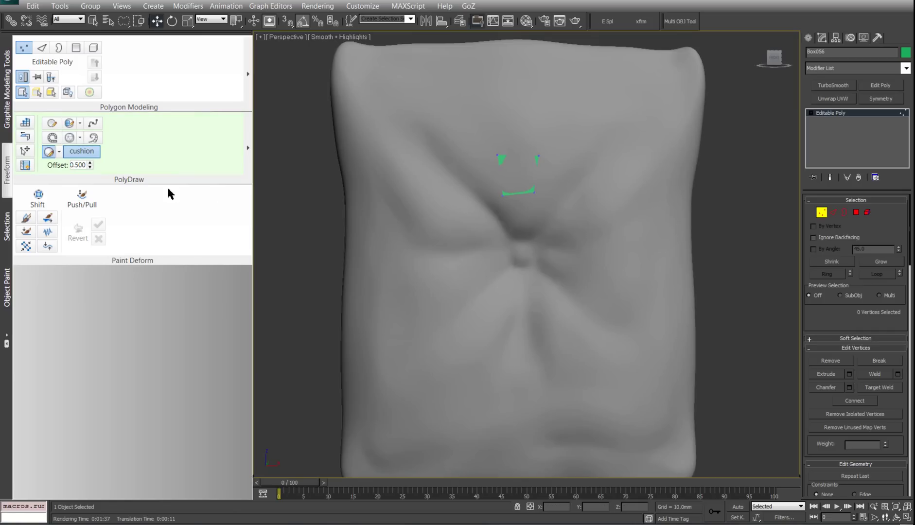
Step: Examine from the side, in wireframe and shaded display, how the new polygon's four vertices sit against the cushion surface
{"action": "left_click_drag", "start_coordinate": [85, 167], "coordinate": [59, 171]}
{"action": "left_click", "coordinate": [80, 166]}
{"action": "middle_click_drag", "start_coordinate": [524, 174], "coordinate": [534, 163]}
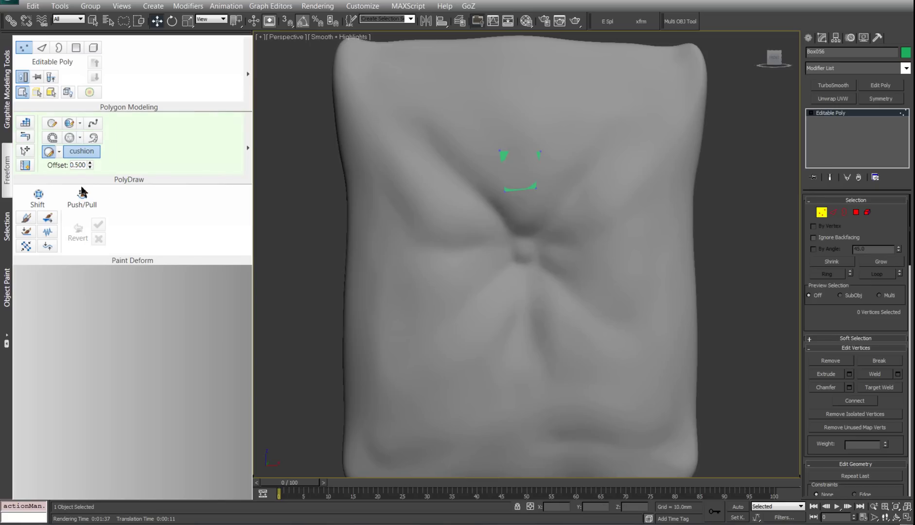
{"action": "middle_click_drag", "start_coordinate": [490, 191], "coordinate": [488, 193]}
{"action": "mouse_move", "coordinate": [564, 153]}
{"action": "left_mouse_down"}
{"action": "mouse_move", "coordinate": [463, 150]}
{"action": "mouse_move", "coordinate": [539, 199]}
{"action": "left_mouse_up"}
{"action": "key", "text": "z"}
{"action": "middle_click_drag", "start_coordinate": [532, 183], "coordinate": [620, 181], "text": "alt"}
{"action": "key", "text": "F3"}
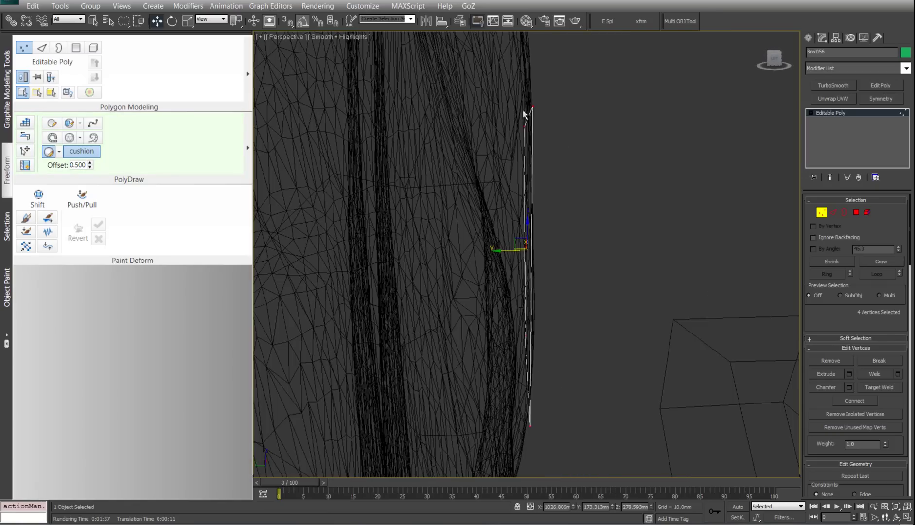
{"action": "key", "text": "F3"}
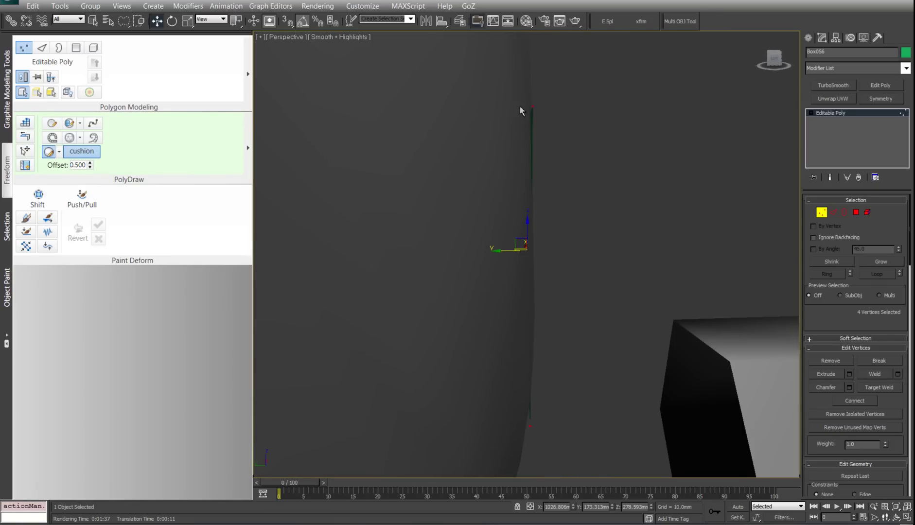
{"action": "left_click_drag", "start_coordinate": [533, 106], "coordinate": [521, 109]}
{"action": "left_click", "coordinate": [598, 145]}
{"action": "middle_click_drag", "start_coordinate": [597, 145], "coordinate": [513, 167], "text": "alt"}
{"action": "scroll", "coordinate": [512, 167], "scroll_direction": "down", "scroll_amount": 3}
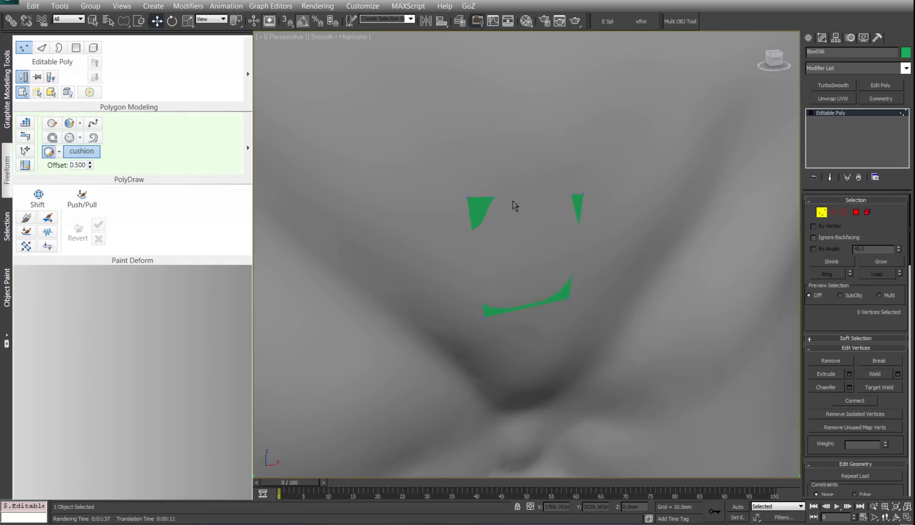
{"action": "middle_click_drag", "start_coordinate": [513, 201], "coordinate": [504, 175]}
{"action": "middle_click_drag", "start_coordinate": [428, 243], "coordinate": [428, 213]}
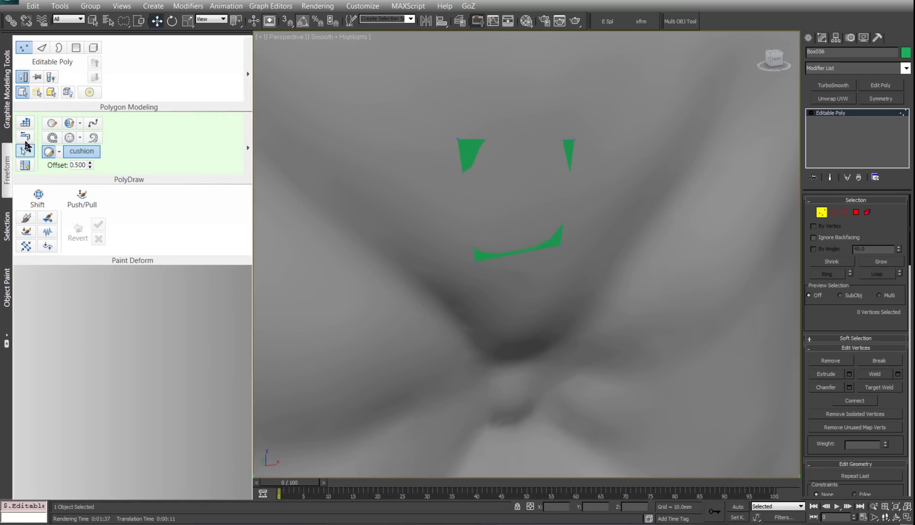
Step: Set the PolyDraw surface offset to 1
{"action": "double_click", "coordinate": [79, 165]}
{"action": "type", "text": "0"}
{"action": "key", "text": "BackSpace"}
{"action": "type", "text": "1"}
{"action": "key", "text": "Return"}
{"action": "middle_click_drag", "start_coordinate": [558, 290], "coordinate": [523, 308]}
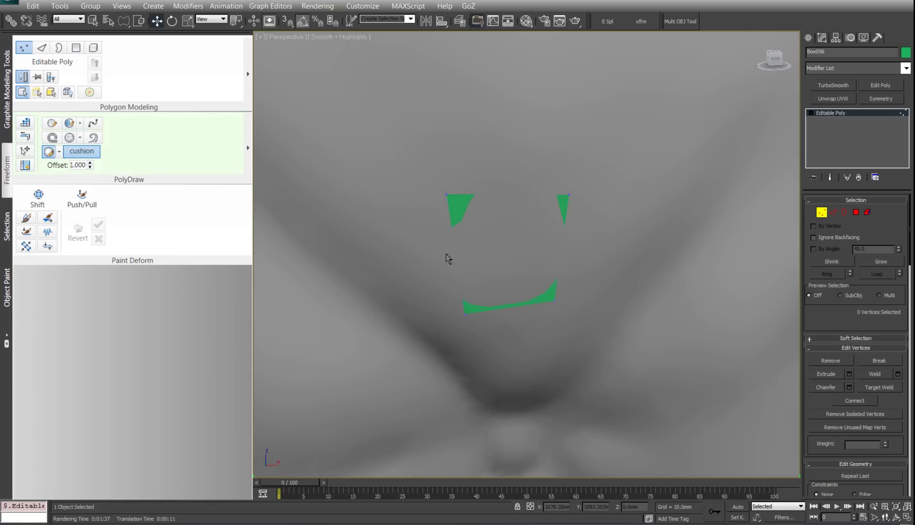
{"action": "left_click", "coordinate": [29, 141]}
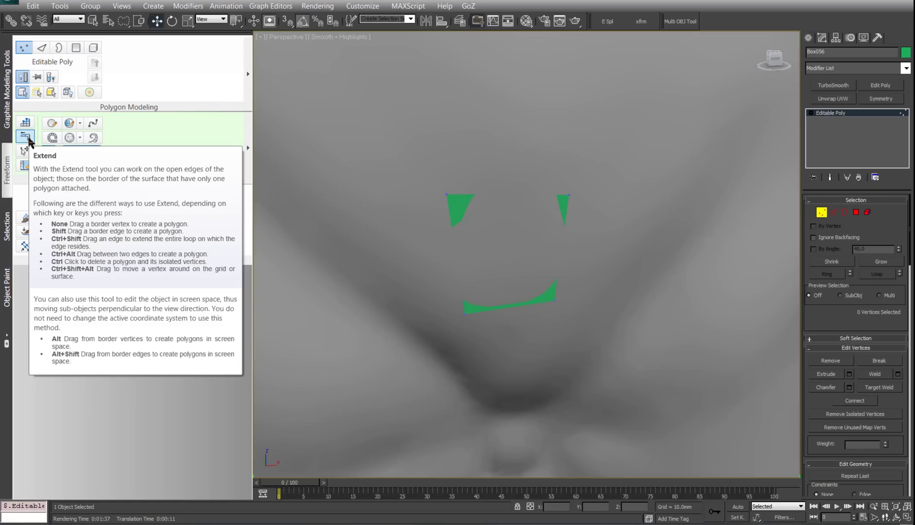
{"action": "scroll", "coordinate": [460, 189], "scroll_direction": "down", "scroll_amount": 5}
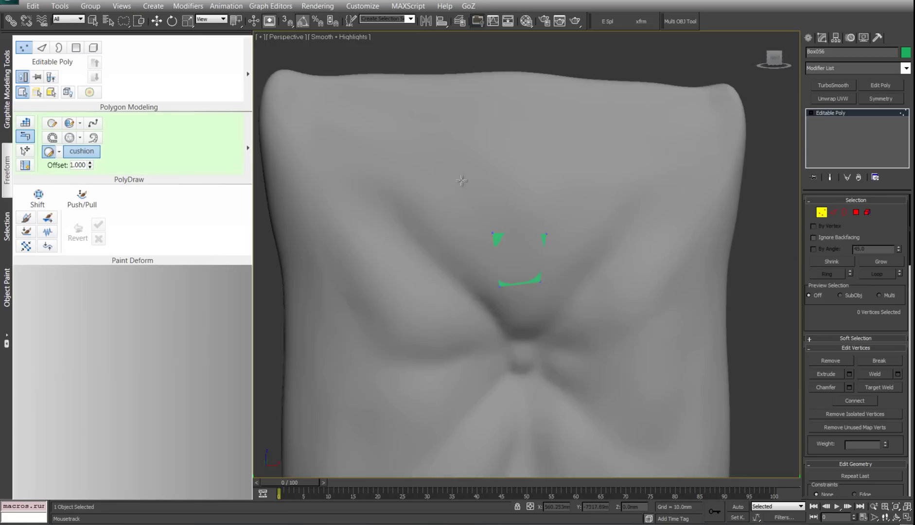
{"action": "middle_click_drag", "start_coordinate": [461, 180], "coordinate": [474, 195], "text": "alt"}
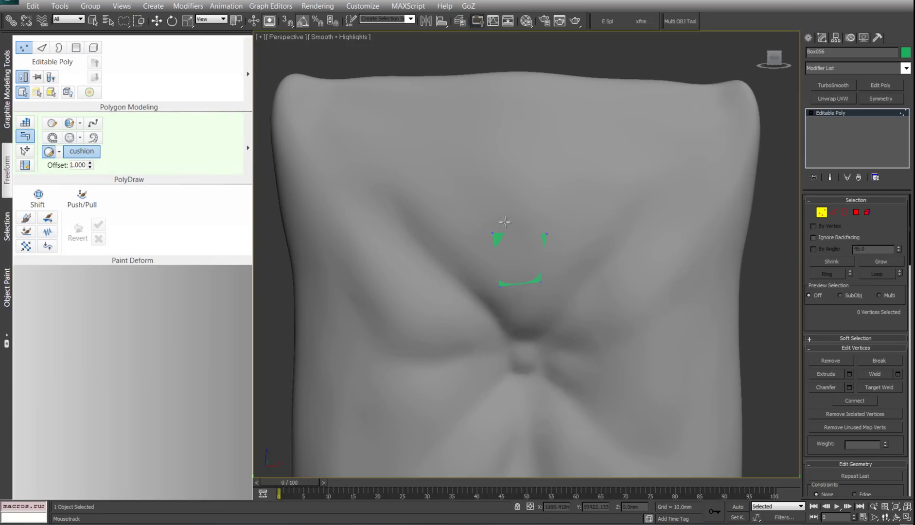
{"action": "key", "text": "w"}
Step: In the Material Editor, take the unused 04 - Default material and set its color to yellow
{"action": "key", "text": "m"}
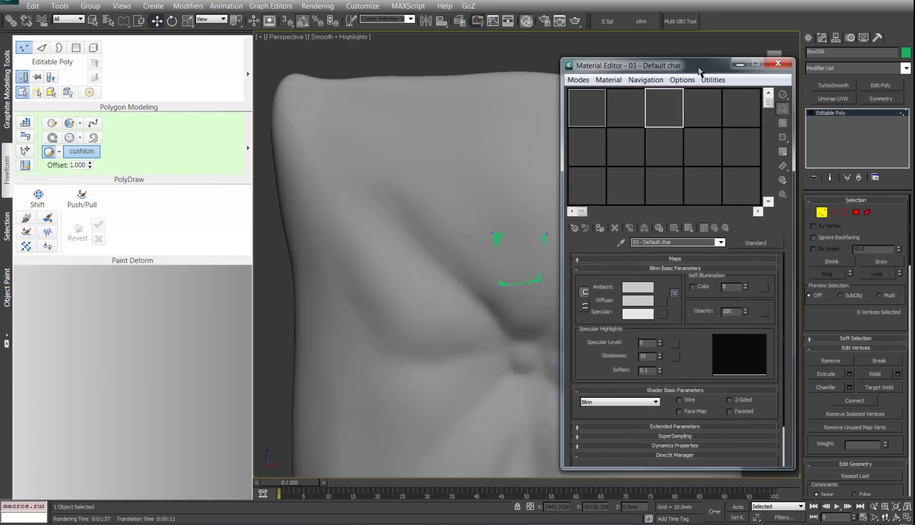
{"action": "left_click_drag", "start_coordinate": [609, 68], "coordinate": [200, 60]}
{"action": "left_click", "coordinate": [291, 101]}
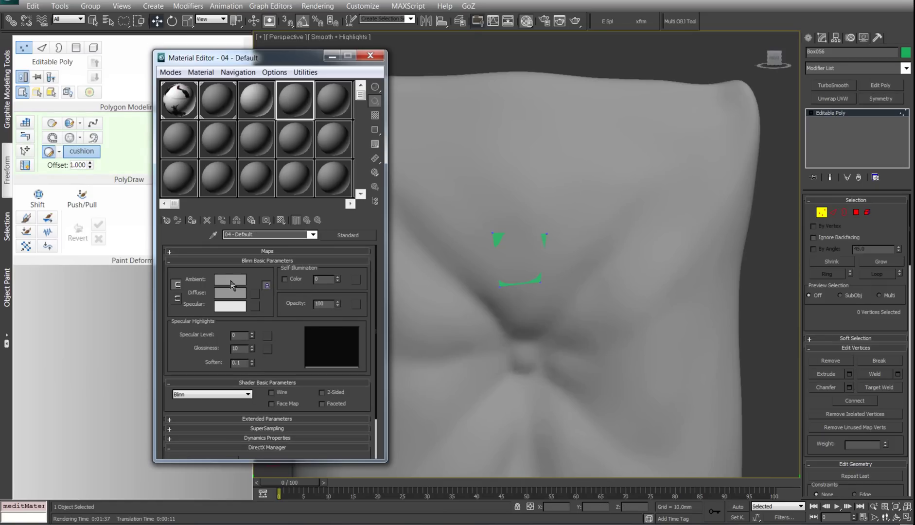
{"action": "left_click", "coordinate": [232, 281]}
{"action": "left_click_drag", "start_coordinate": [207, 60], "coordinate": [213, 50]}
{"action": "left_click_drag", "start_coordinate": [297, 68], "coordinate": [303, 53]}
{"action": "left_click", "coordinate": [406, 149]}
Step: Make the yellow material display as wire, assign it to the drawn polygon and close the Material Editor
{"action": "scroll", "coordinate": [286, 353], "scroll_direction": "down", "scroll_amount": 2}
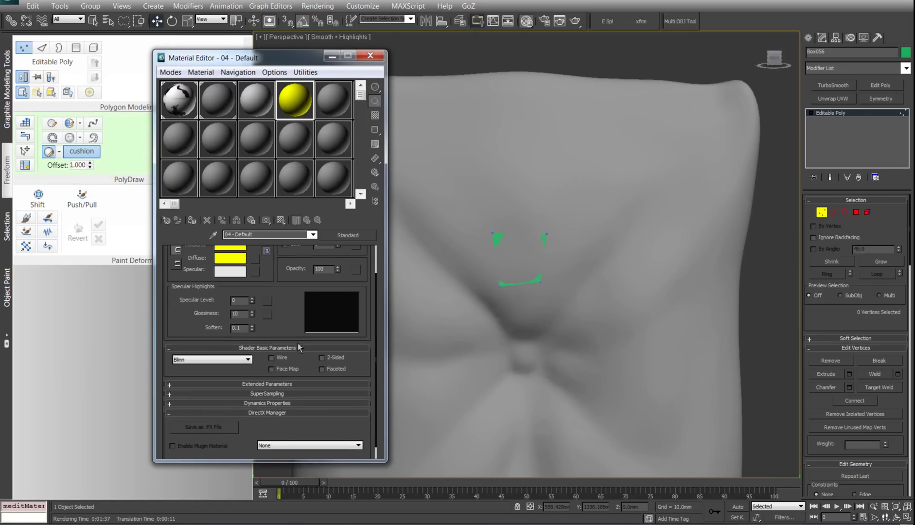
{"action": "left_click", "coordinate": [271, 358]}
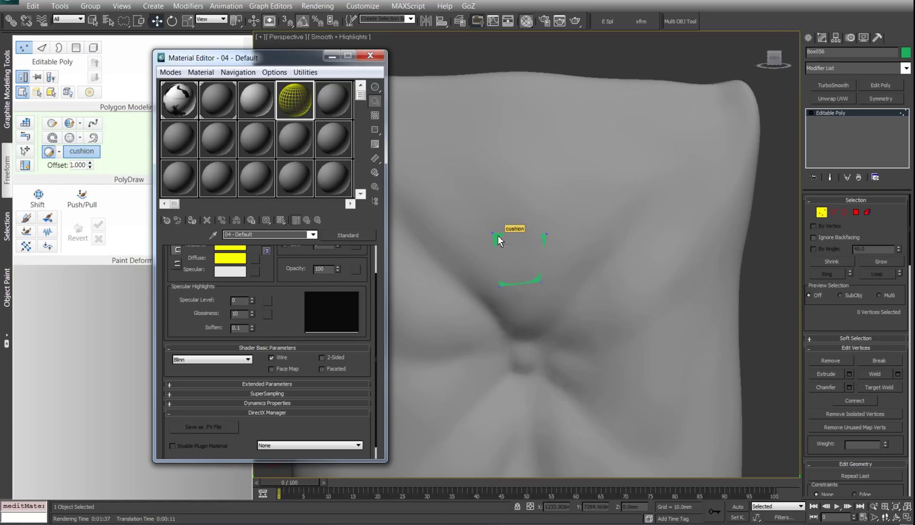
{"action": "left_click", "coordinate": [370, 56]}
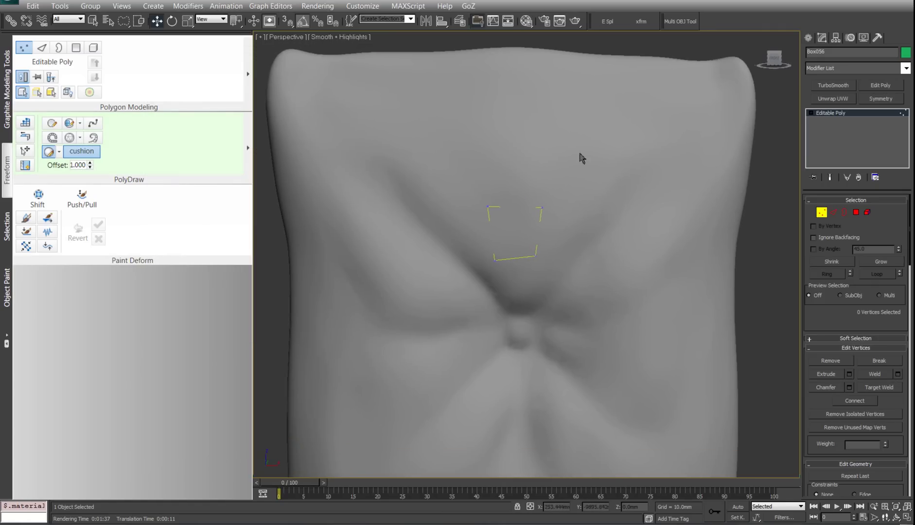
Step: Expand the Editable Poly sub-object levels and activate the PolyDraw Extend tool close to the polygon
{"action": "left_click", "coordinate": [811, 113]}
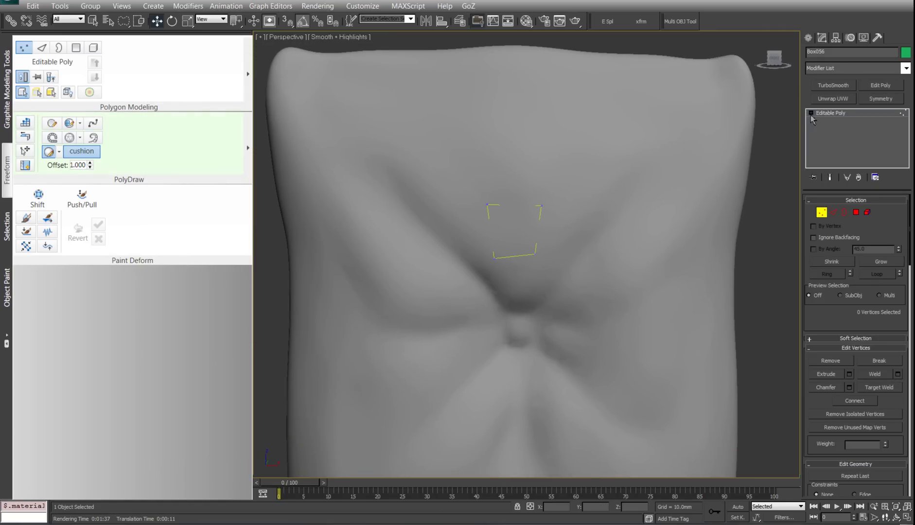
{"action": "left_click", "coordinate": [25, 137]}
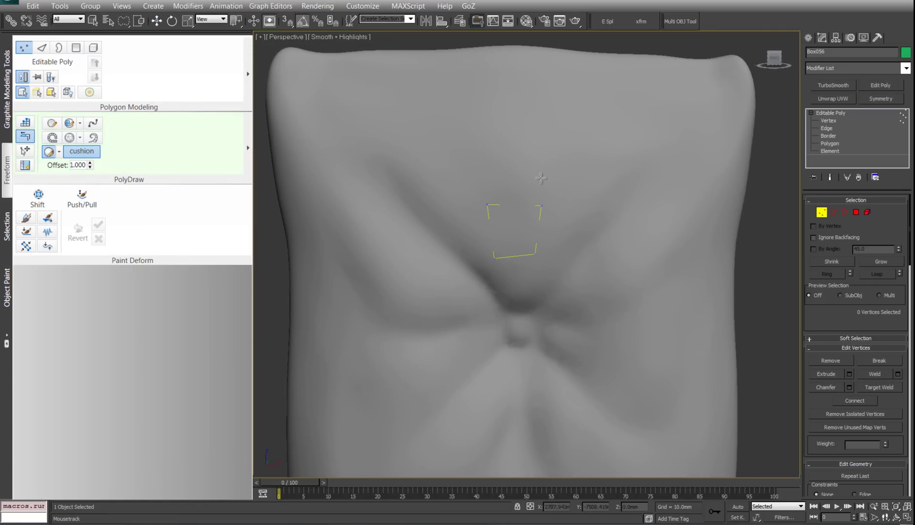
{"action": "middle_click_drag", "start_coordinate": [543, 178], "coordinate": [523, 179]}
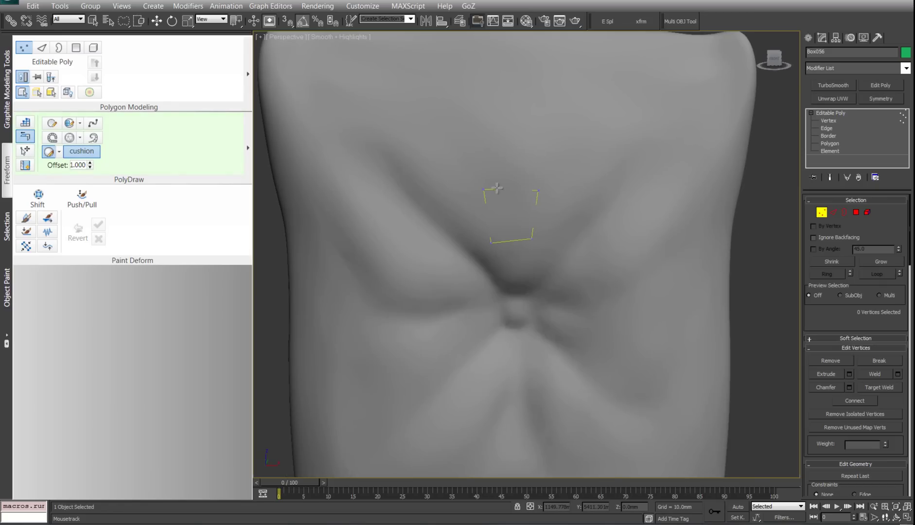
{"action": "scroll", "coordinate": [505, 180], "scroll_direction": "up", "scroll_amount": 4}
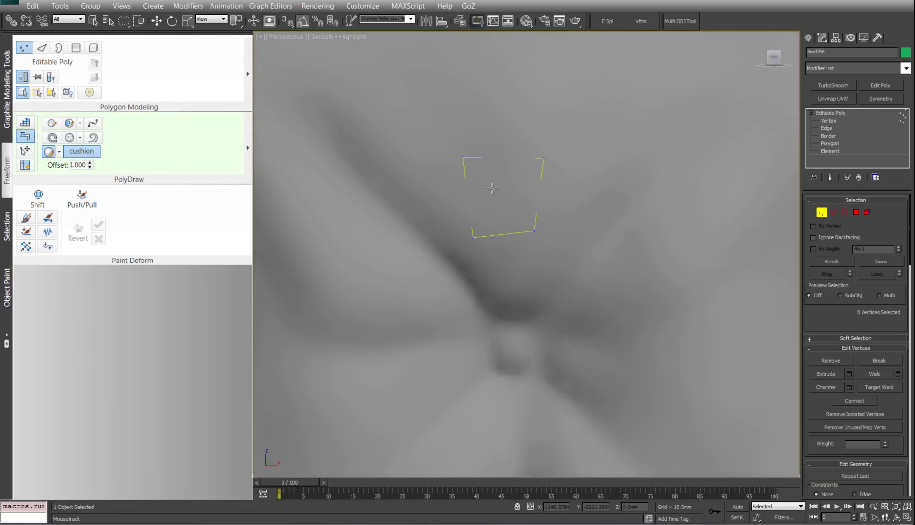
Step: Try sliding the polygon's upper-left vertex across the cushion surface to its side edge and back, checking how it follows the surface
{"action": "left_click_drag", "start_coordinate": [463, 158], "coordinate": [432, 89]}
{"action": "left_click", "coordinate": [542, 192]}
{"action": "scroll", "coordinate": [440, 160], "scroll_direction": "down", "scroll_amount": 4}
{"action": "middle_click_drag", "start_coordinate": [439, 183], "coordinate": [466, 154], "text": "alt"}
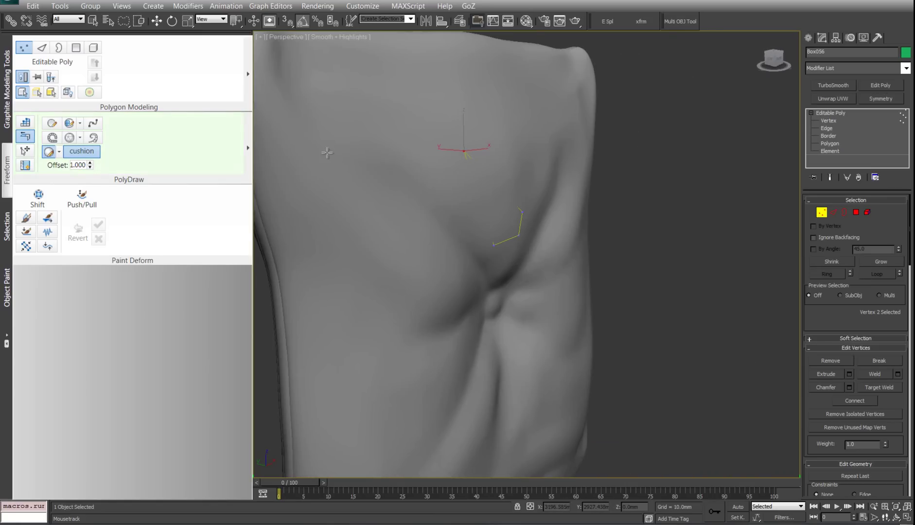
{"action": "left_click_drag", "start_coordinate": [475, 153], "coordinate": [269, 192]}
{"action": "mouse_move", "coordinate": [280, 189]}
{"action": "middle_mouse_down", "text": "alt"}
{"action": "mouse_move", "coordinate": [302, 196]}
{"action": "mouse_move", "coordinate": [309, 222]}
{"action": "middle_mouse_up", "text": "alt"}
{"action": "middle_click_drag", "start_coordinate": [338, 194], "coordinate": [363, 206]}
{"action": "key", "text": "F3"}
{"action": "key", "text": "F3"}
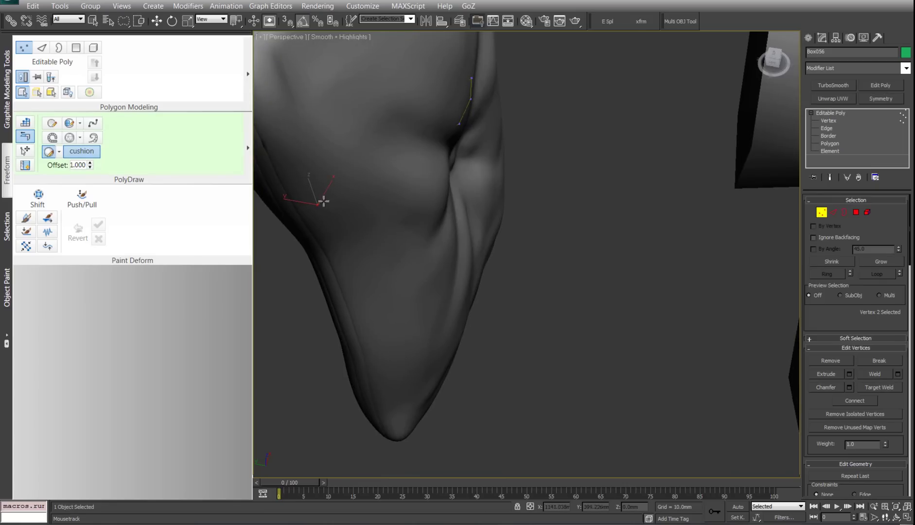
{"action": "mouse_move", "coordinate": [314, 206]}
{"action": "left_mouse_down"}
{"action": "mouse_move", "coordinate": [355, 221]}
{"action": "mouse_move", "coordinate": [433, 189]}
{"action": "mouse_move", "coordinate": [432, 110]}
{"action": "left_mouse_up"}
{"action": "middle_click_drag", "start_coordinate": [440, 95], "coordinate": [436, 143], "text": "alt"}
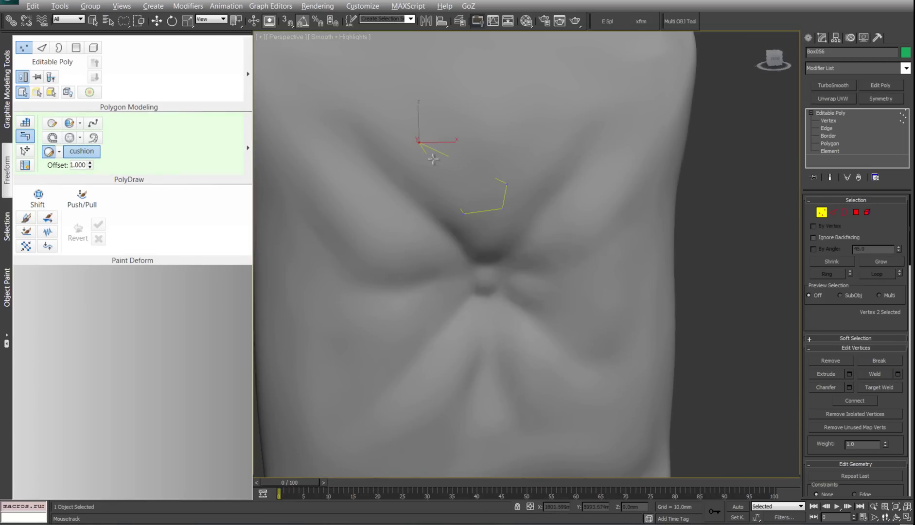
{"action": "left_click_drag", "start_coordinate": [423, 146], "coordinate": [463, 190]}
{"action": "middle_click_drag", "start_coordinate": [465, 191], "coordinate": [487, 232], "text": "alt"}
Step: Extend the polygon's upper border edge upward into a vertical strip of polygons reaching the cushion's top
{"action": "left_click_drag", "start_coordinate": [485, 219], "coordinate": [485, 159], "text": "shift"}
{"action": "middle_click_drag", "start_coordinate": [488, 156], "coordinate": [497, 199]}
{"action": "mouse_move", "coordinate": [498, 198]}
{"action": "middle_mouse_down", "text": "alt"}
{"action": "mouse_move", "coordinate": [495, 235]}
{"action": "mouse_move", "coordinate": [496, 222]}
{"action": "middle_mouse_up", "text": "alt"}
{"action": "left_click_drag", "start_coordinate": [491, 203], "coordinate": [492, 72], "text": "shift"}
Step: Reposition the strip's side vertices in the upper rows to even out its width
{"action": "left_click", "coordinate": [467, 114]}
{"action": "left_click_drag", "start_coordinate": [467, 115], "coordinate": [464, 119]}
{"action": "left_click_drag", "start_coordinate": [519, 115], "coordinate": [521, 122]}
{"action": "left_click_drag", "start_coordinate": [469, 204], "coordinate": [466, 206]}
{"action": "left_click", "coordinate": [519, 202]}
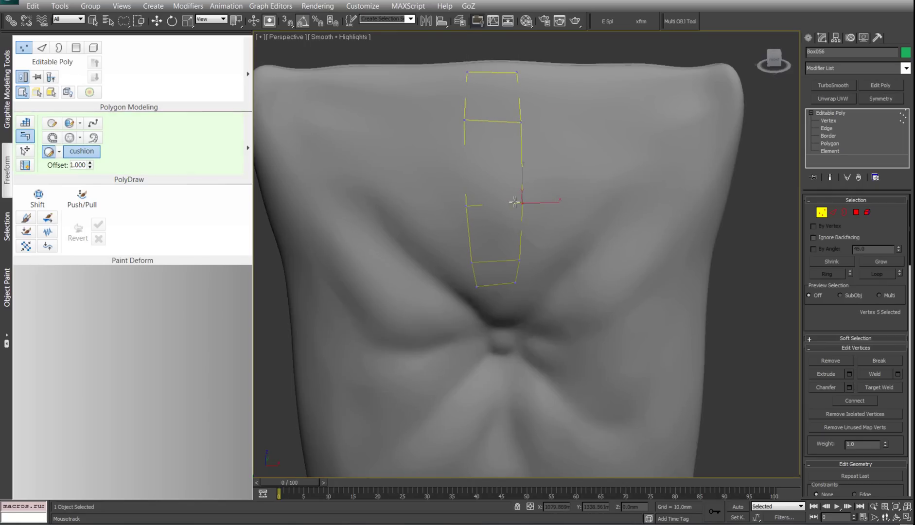
Step: Move the strip's lower vertices down toward the center button and straighten its left side
{"action": "middle_click_drag", "start_coordinate": [516, 198], "coordinate": [509, 245], "text": "alt"}
{"action": "left_click", "coordinate": [475, 236]}
{"action": "left_click", "coordinate": [515, 232]}
{"action": "left_click_drag", "start_coordinate": [475, 236], "coordinate": [480, 261]}
{"action": "left_click_drag", "start_coordinate": [515, 233], "coordinate": [512, 261]}
{"action": "left_click_drag", "start_coordinate": [471, 208], "coordinate": [468, 206]}
Step: In wireframe display, extend polygons from the strip's bottom polygon, curving around the left side of the center button
{"action": "mouse_move", "coordinate": [477, 214]}
{"action": "middle_mouse_down", "text": "alt"}
{"action": "mouse_move", "coordinate": [494, 227]}
{"action": "mouse_move", "coordinate": [473, 222]}
{"action": "mouse_move", "coordinate": [496, 215]}
{"action": "middle_mouse_up", "text": "alt"}
{"action": "key", "text": "F4"}
{"action": "key", "text": "F4"}
{"action": "key", "text": "F3"}
{"action": "left_click_drag", "start_coordinate": [492, 241], "coordinate": [491, 285], "text": "shift"}
{"action": "left_click", "coordinate": [433, 255]}
{"action": "left_click_drag", "start_coordinate": [434, 255], "coordinate": [465, 321]}
{"action": "middle_click_drag", "start_coordinate": [466, 321], "coordinate": [467, 258]}
Step: Reposition the lower vertices of the partial ring so its polygons follow the curve beneath the center button
{"action": "left_click_drag", "start_coordinate": [489, 259], "coordinate": [493, 243]}
{"action": "left_click_drag", "start_coordinate": [434, 262], "coordinate": [434, 265]}
{"action": "key", "text": "F3"}
{"action": "mouse_move", "coordinate": [490, 225]}
{"action": "left_mouse_down"}
{"action": "mouse_move", "coordinate": [493, 275]}
{"action": "mouse_move", "coordinate": [497, 266]}
{"action": "mouse_move", "coordinate": [457, 284]}
{"action": "mouse_move", "coordinate": [466, 315]}
{"action": "left_mouse_up"}
{"action": "middle_click_drag", "start_coordinate": [466, 314], "coordinate": [453, 272]}
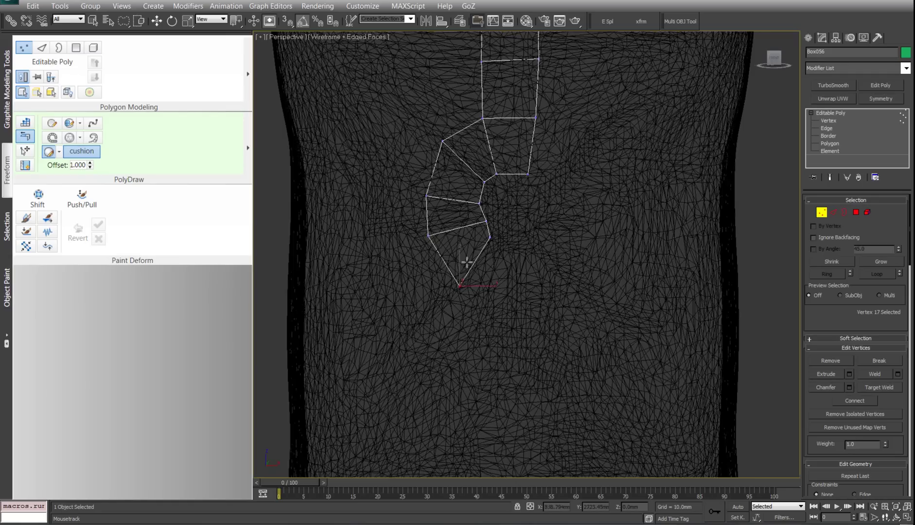
Step: Extend the ring with another polygon below the center button, adjust its corner vertices and check it in shaded display
{"action": "key", "text": "F3"}
{"action": "key", "text": "F3"}
{"action": "key", "text": "F3"}
{"action": "key", "text": "F3"}
{"action": "left_click_drag", "start_coordinate": [472, 243], "coordinate": [506, 234], "text": "shift"}
{"action": "left_click_drag", "start_coordinate": [485, 270], "coordinate": [503, 291]}
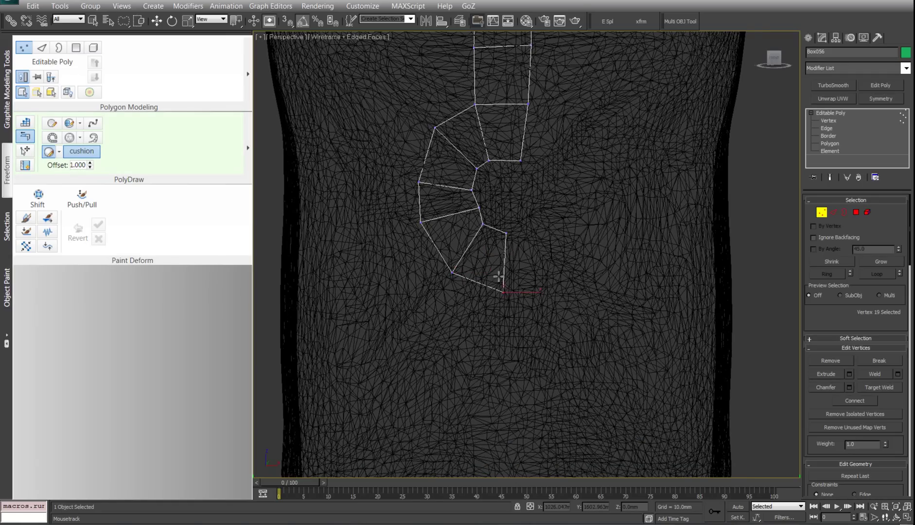
{"action": "middle_click_drag", "start_coordinate": [477, 249], "coordinate": [496, 314]}
{"action": "left_click_drag", "start_coordinate": [500, 287], "coordinate": [500, 277]}
{"action": "key", "text": "F3"}
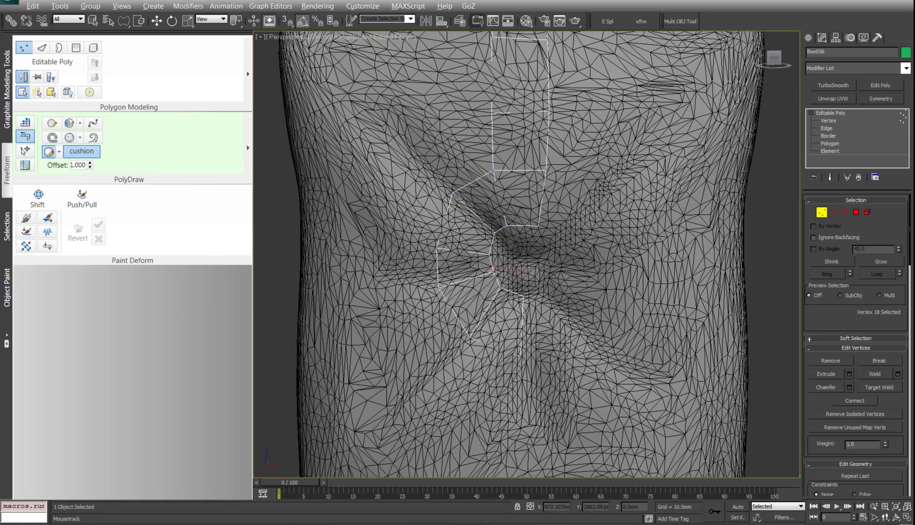
{"action": "key", "text": "F3"}
Step: Extend the vertical strip by one polygon over the cushion's top edge and adjust its left corner vertex
{"action": "mouse_move", "coordinate": [489, 219]}
{"action": "middle_mouse_down"}
{"action": "mouse_move", "coordinate": [506, 239]}
{"action": "mouse_move", "coordinate": [479, 232]}
{"action": "mouse_move", "coordinate": [519, 226]}
{"action": "middle_mouse_up"}
{"action": "key", "text": "F3"}
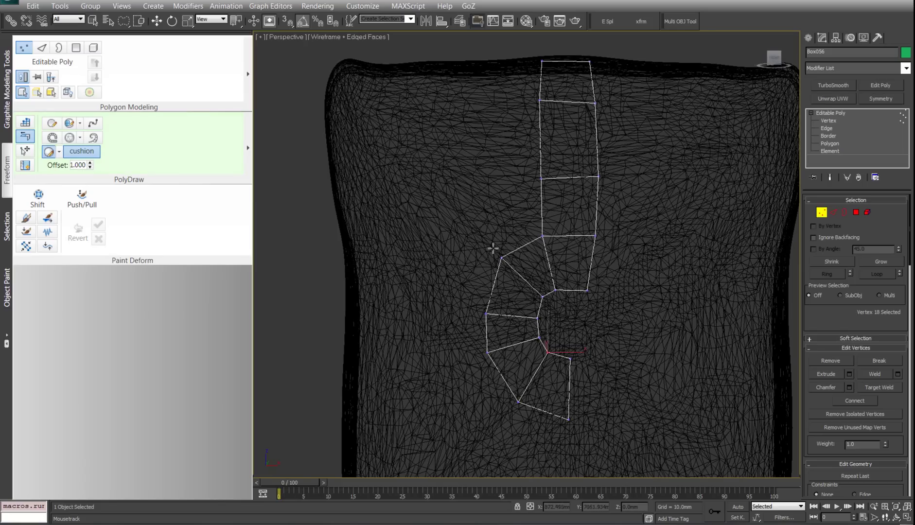
{"action": "middle_click_drag", "start_coordinate": [529, 108], "coordinate": [544, 200], "text": "alt"}
{"action": "left_click_drag", "start_coordinate": [573, 158], "coordinate": [572, 134], "text": "shift"}
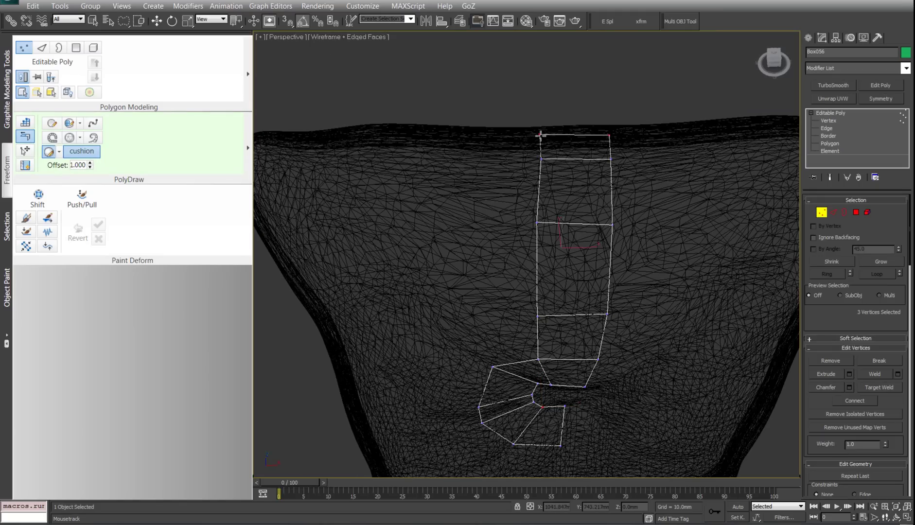
{"action": "left_click", "coordinate": [541, 136]}
Step: Try pulling new polygons out of the border vertices on both sides of the strip above the button, and undo both
{"action": "middle_click_drag", "start_coordinate": [541, 136], "coordinate": [544, 136], "text": "alt"}
{"action": "scroll", "coordinate": [539, 210], "scroll_direction": "up", "scroll_amount": 5}
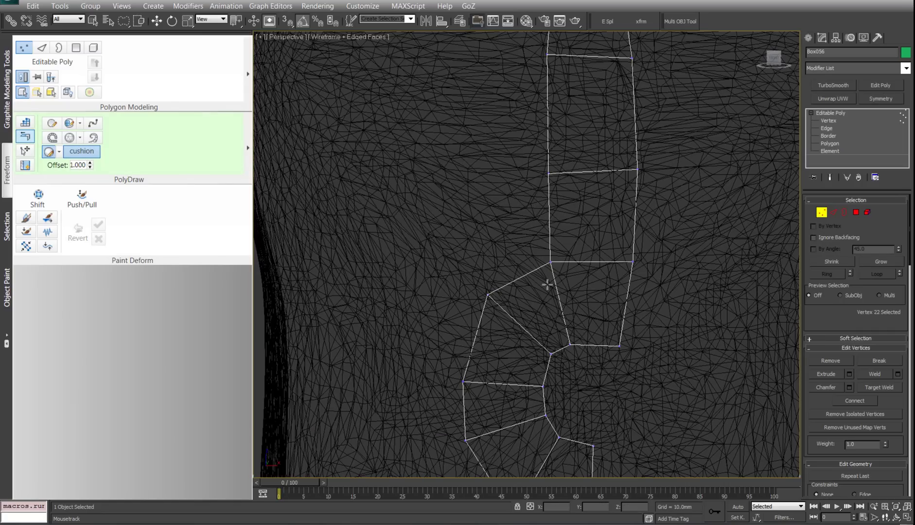
{"action": "middle_click_drag", "start_coordinate": [553, 287], "coordinate": [547, 261]}
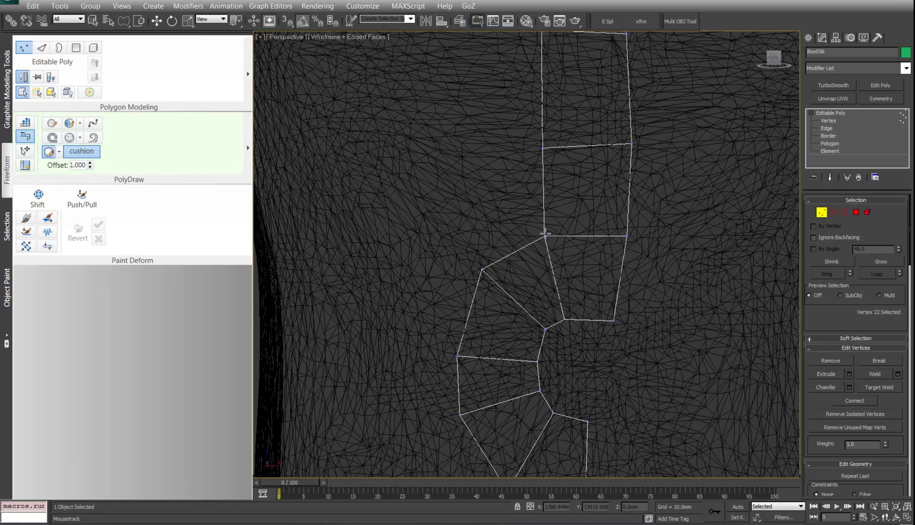
{"action": "left_click_drag", "start_coordinate": [545, 235], "coordinate": [419, 178]}
{"action": "key", "text": "ctrl+z"}
{"action": "left_click_drag", "start_coordinate": [627, 237], "coordinate": [733, 223]}
{"action": "key", "text": "ctrl+z"}
Step: Pull a new polygon out of the border vertex where the vertical strip meets the ring, filling that corner
{"action": "middle_click_drag", "start_coordinate": [585, 287], "coordinate": [576, 275]}
{"action": "middle_click_drag", "start_coordinate": [556, 218], "coordinate": [570, 238]}
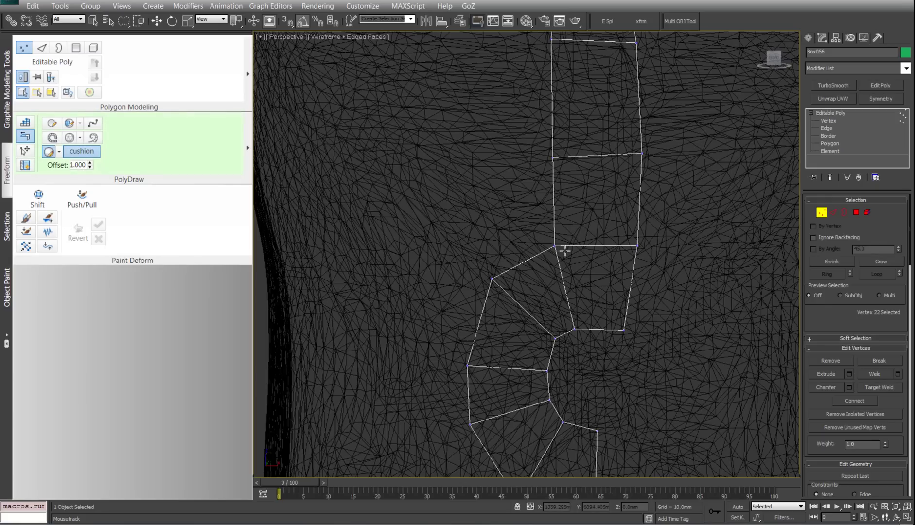
{"action": "left_click_drag", "start_coordinate": [565, 251], "coordinate": [449, 178]}
{"action": "middle_click_drag", "start_coordinate": [471, 178], "coordinate": [511, 283]}
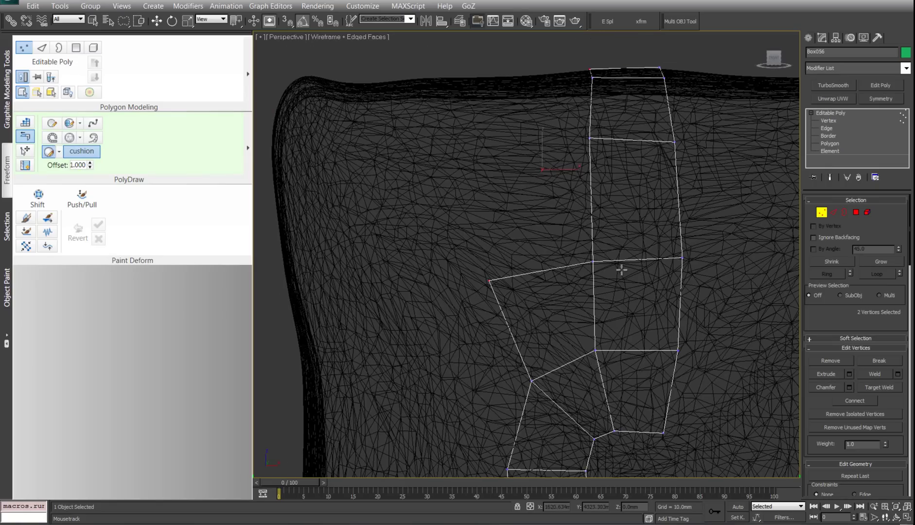
Step: Try pulling two more polygons out of the strip's left border vertices higher up, and undo both
{"action": "left_click_drag", "start_coordinate": [593, 262], "coordinate": [484, 148]}
{"action": "left_click_drag", "start_coordinate": [591, 140], "coordinate": [490, 84]}
{"action": "key", "text": "ctrl+z"}
{"action": "key", "text": "ctrl+z"}
Step: Extend the topmost polygon leftward along the cushion's top edge and pull a polygon from the strip's left corner vertex below it
{"action": "middle_click_drag", "start_coordinate": [563, 144], "coordinate": [586, 75], "text": "alt"}
{"action": "left_click_drag", "start_coordinate": [593, 50], "coordinate": [478, 70], "text": "shift"}
{"action": "middle_click_drag", "start_coordinate": [583, 273], "coordinate": [583, 248], "text": "alt"}
{"action": "left_click_drag", "start_coordinate": [592, 256], "coordinate": [471, 124]}
Step: Extend both the patch beside the strip and the top-edge row one polygon further left, and adjust the patch's outer vertex
{"action": "middle_click_drag", "start_coordinate": [486, 131], "coordinate": [536, 191], "text": "alt"}
{"action": "middle_click_drag", "start_coordinate": [479, 294], "coordinate": [517, 205]}
{"action": "left_click_drag", "start_coordinate": [518, 204], "coordinate": [419, 207]}
{"action": "middle_click_drag", "start_coordinate": [418, 207], "coordinate": [511, 166], "text": "alt"}
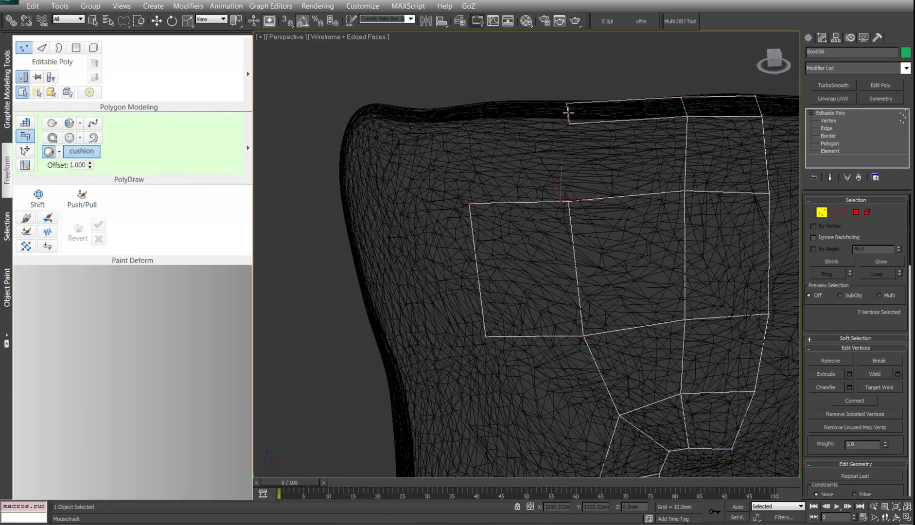
{"action": "left_click_drag", "start_coordinate": [562, 115], "coordinate": [453, 115], "text": "shift"}
{"action": "left_click", "coordinate": [470, 204]}
Step: Try bridging the gap between the top-edge row and the patch below with a polygon beside the vertical strip
{"action": "middle_click_drag", "start_coordinate": [594, 205], "coordinate": [569, 222], "text": "alt"}
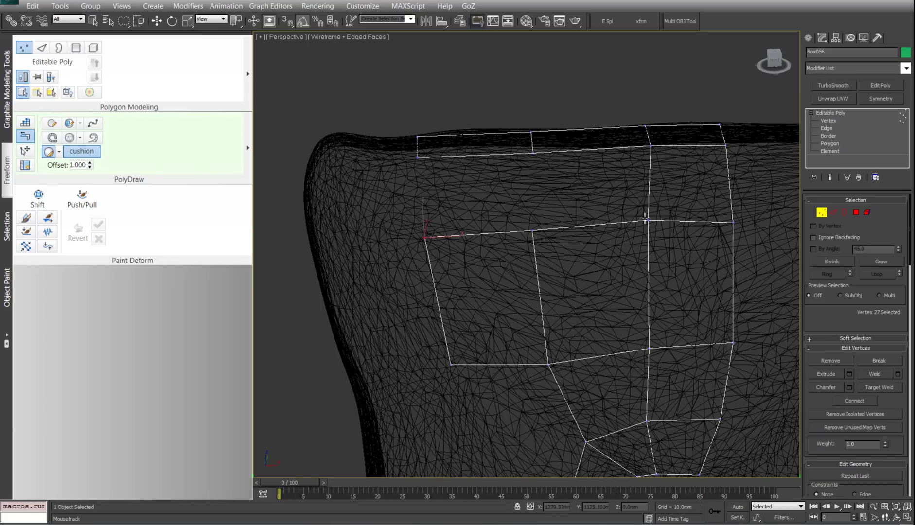
{"action": "left_click", "coordinate": [539, 155], "text": "ctrl"}
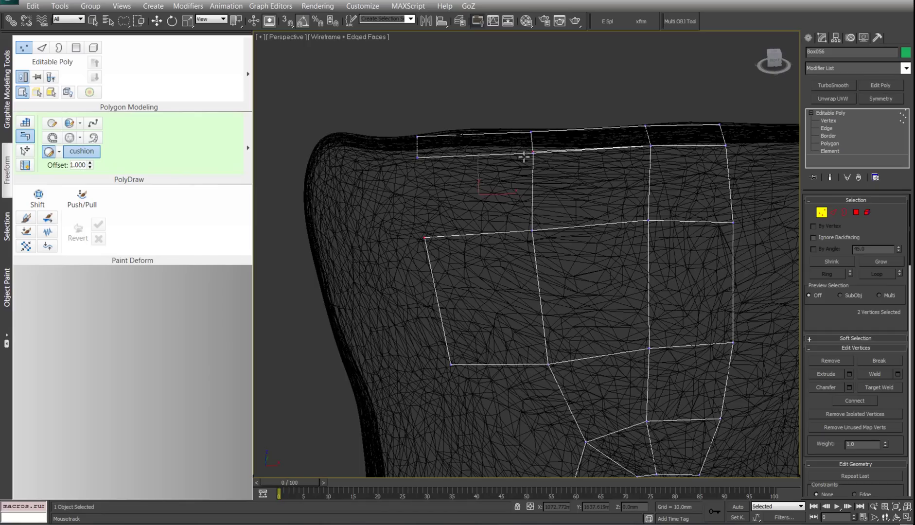
{"action": "left_click", "coordinate": [526, 155], "text": "alt"}
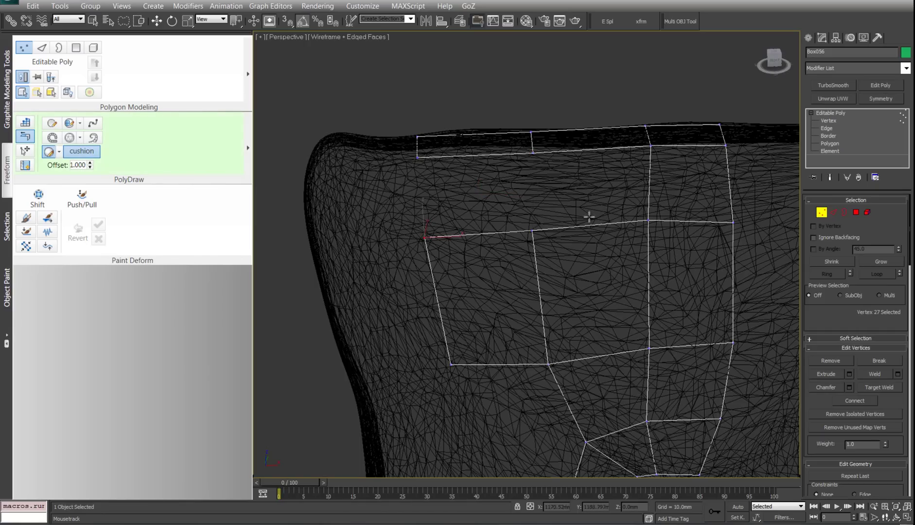
Step: Bridge the open gap between the top-edge row and the patch below with polygons out to the patch's outer corner
{"action": "middle_click_drag", "start_coordinate": [600, 220], "coordinate": [567, 248]}
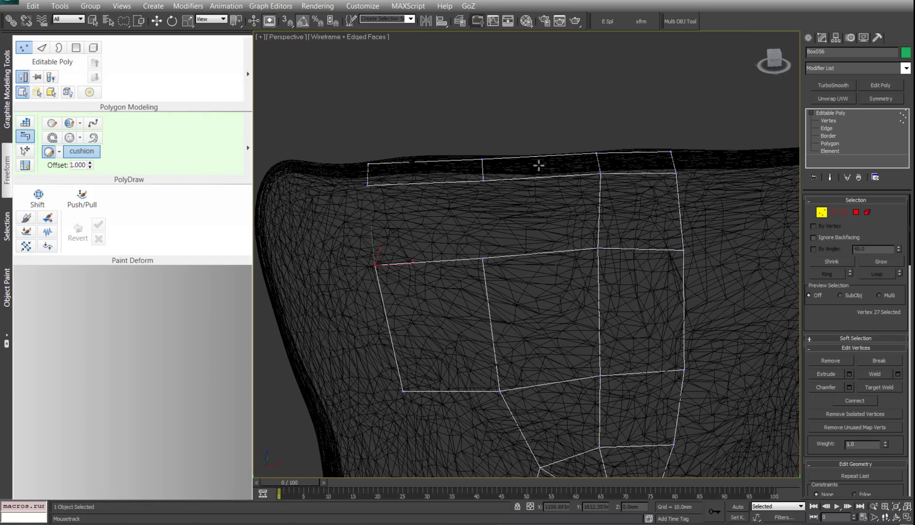
{"action": "left_click_drag", "start_coordinate": [549, 255], "coordinate": [545, 165], "text": "ctrl+alt"}
{"action": "middle_click_drag", "start_coordinate": [547, 249], "coordinate": [554, 255]}
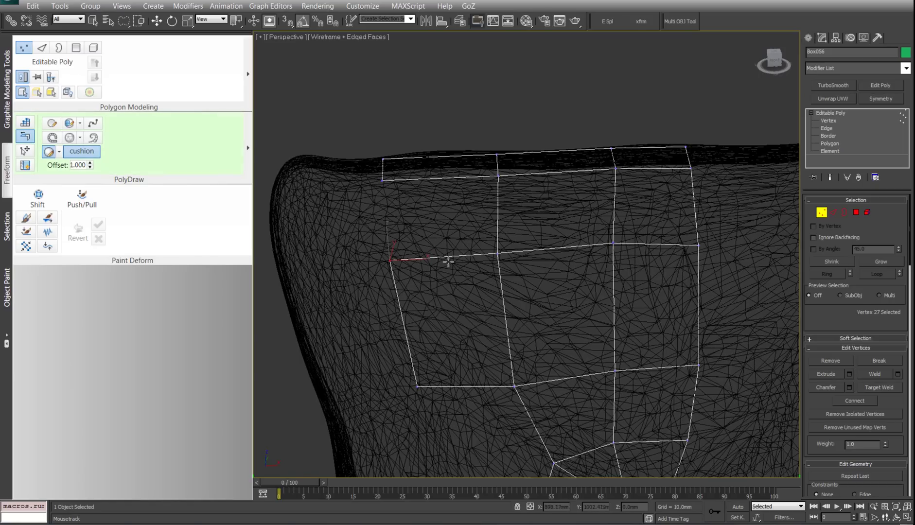
{"action": "left_click_drag", "start_coordinate": [442, 198], "coordinate": [441, 180], "text": "ctrl+alt"}
{"action": "middle_click_drag", "start_coordinate": [458, 249], "coordinate": [492, 221]}
{"action": "middle_click_drag", "start_coordinate": [492, 221], "coordinate": [505, 292], "text": "ctrl+alt"}
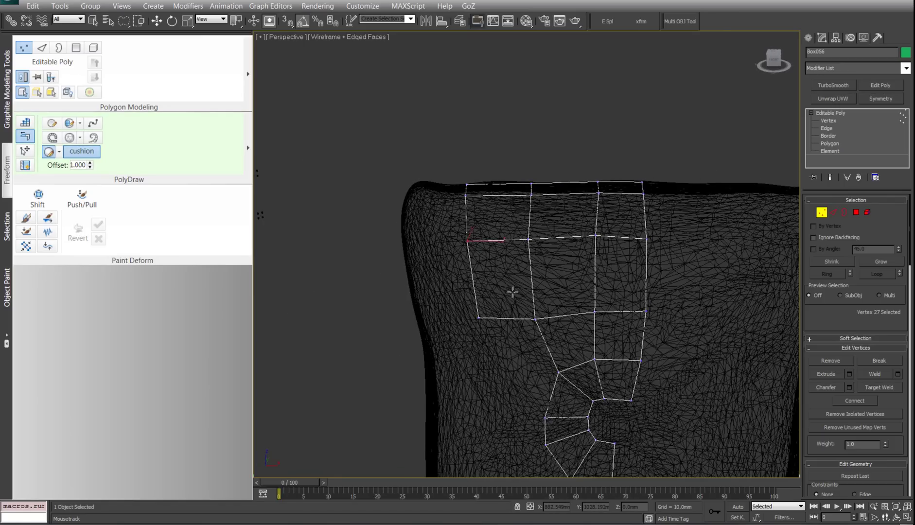
{"action": "scroll", "coordinate": [527, 238], "scroll_direction": "up", "scroll_amount": 4}
{"action": "middle_click_drag", "start_coordinate": [544, 237], "coordinate": [554, 246]}
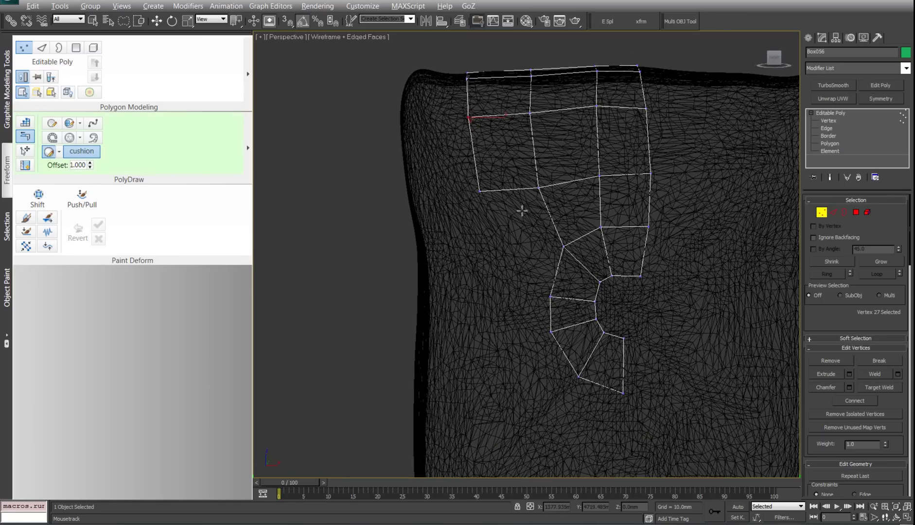
Step: Fill the area between the patch's lower edge and the inner ring with a polygon, and adjust its two upper vertices
{"action": "left_click_drag", "start_coordinate": [508, 185], "coordinate": [509, 186], "text": "ctrl+alt"}
{"action": "middle_click_drag", "start_coordinate": [560, 325], "coordinate": [541, 245]}
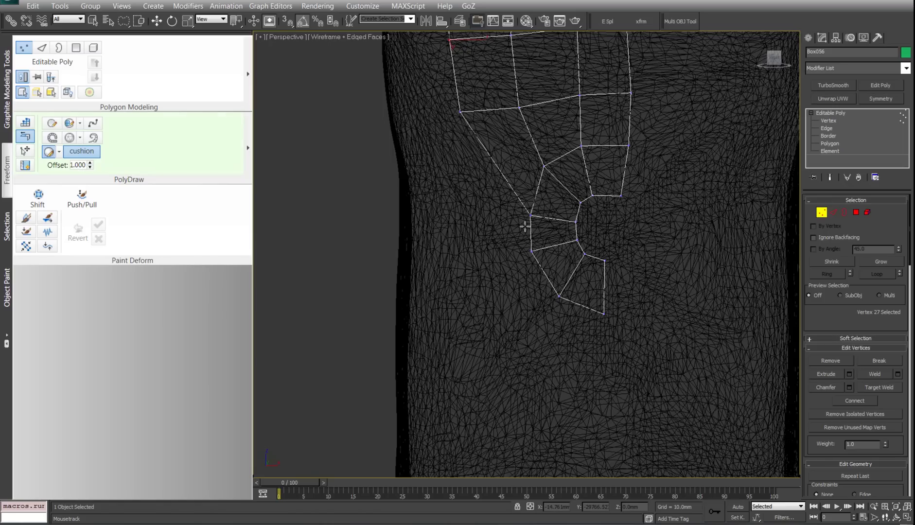
{"action": "middle_click_drag", "start_coordinate": [479, 104], "coordinate": [496, 146]}
{"action": "left_click_drag", "start_coordinate": [479, 153], "coordinate": [484, 181], "text": "ctrl+alt+shift"}
{"action": "left_click_drag", "start_coordinate": [536, 149], "coordinate": [541, 144], "text": "ctrl+alt+shift"}
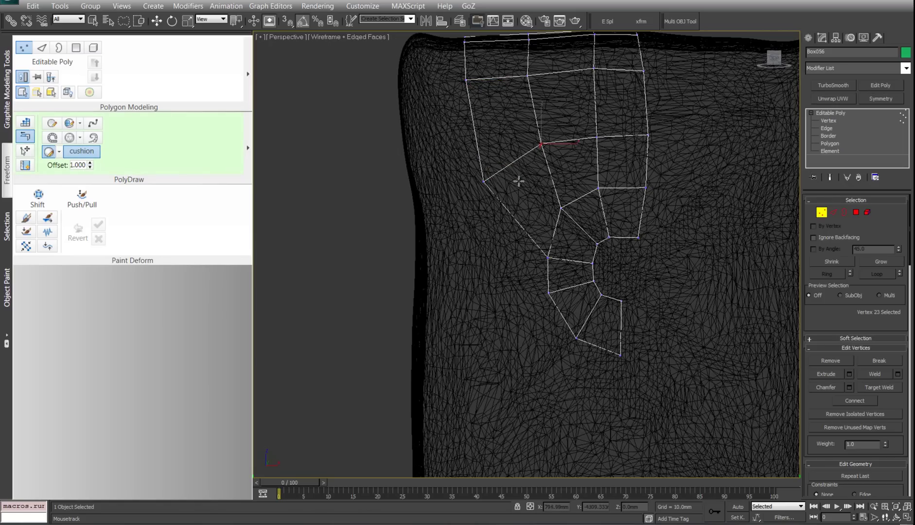
Step: Pull two polygons from the patch's left border toward the cushion's left edge, and adjust their shared and outermost vertices
{"action": "middle_click_drag", "start_coordinate": [513, 91], "coordinate": [513, 137]}
{"action": "middle_click_drag", "start_coordinate": [543, 228], "coordinate": [534, 182]}
{"action": "middle_click_drag", "start_coordinate": [535, 329], "coordinate": [486, 246]}
{"action": "middle_click_drag", "start_coordinate": [487, 245], "coordinate": [580, 206]}
{"action": "left_click_drag", "start_coordinate": [575, 184], "coordinate": [498, 196]}
{"action": "middle_click_drag", "start_coordinate": [498, 144], "coordinate": [524, 192]}
{"action": "middle_click_drag", "start_coordinate": [538, 157], "coordinate": [574, 210]}
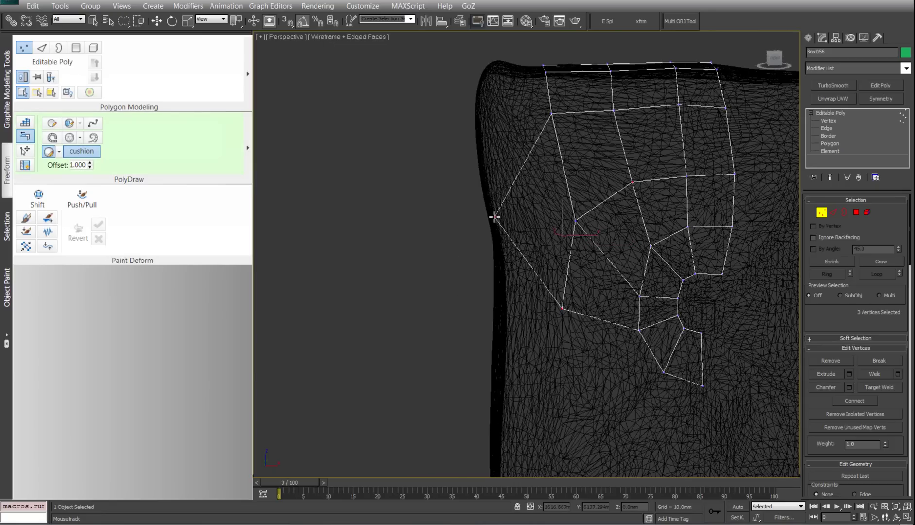
{"action": "left_click", "coordinate": [500, 209]}
{"action": "left_click_drag", "start_coordinate": [574, 223], "coordinate": [589, 225]}
Step: Pull a polygon from the patch's upper-left corner toward the cushion's side, and another outside the ring's lower-left segment
{"action": "middle_click_drag", "start_coordinate": [559, 177], "coordinate": [569, 171], "text": "alt"}
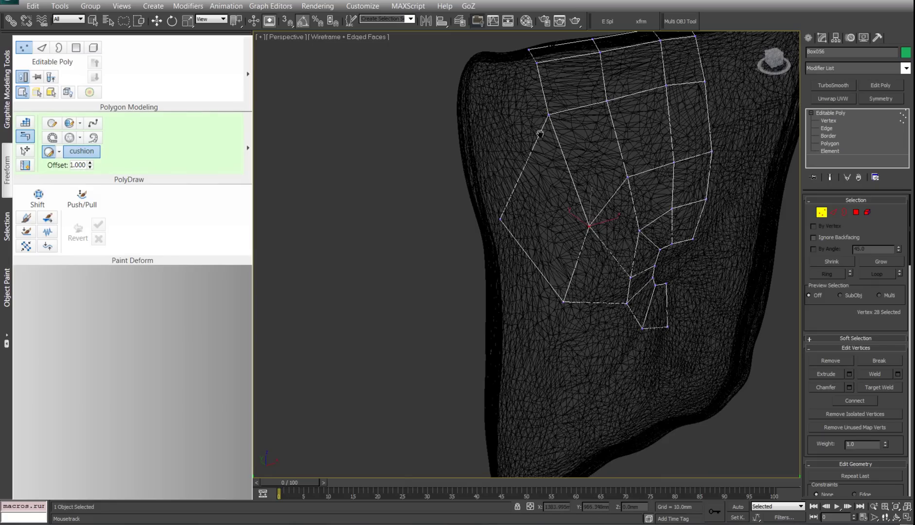
{"action": "left_click_drag", "start_coordinate": [550, 116], "coordinate": [469, 97]}
{"action": "middle_click_drag", "start_coordinate": [484, 99], "coordinate": [505, 104], "text": "alt"}
{"action": "middle_click_drag", "start_coordinate": [616, 303], "coordinate": [550, 229]}
{"action": "left_click", "coordinate": [547, 247]}
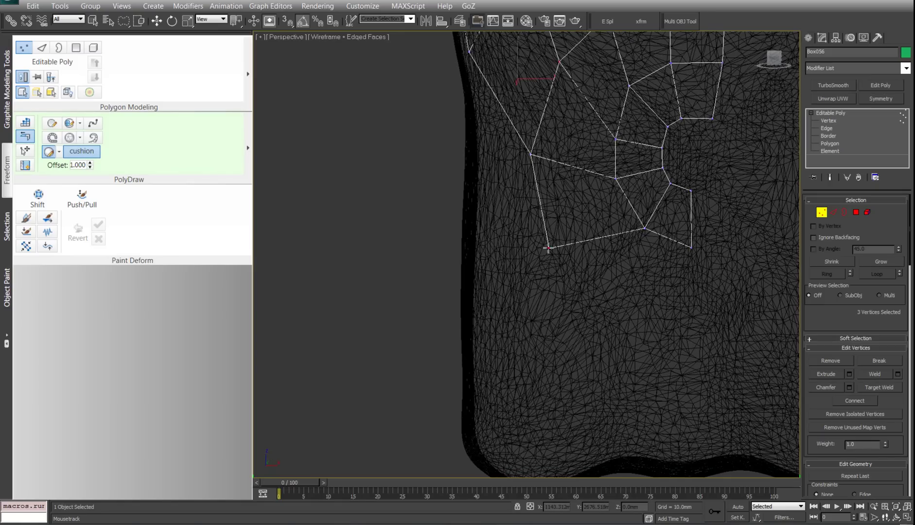
Step: Extend the outer row with one more polygon below the ring's lower-left segment, and adjust the row's corner vertex
{"action": "left_click", "coordinate": [650, 306]}
{"action": "middle_click_drag", "start_coordinate": [649, 307], "coordinate": [507, 188]}
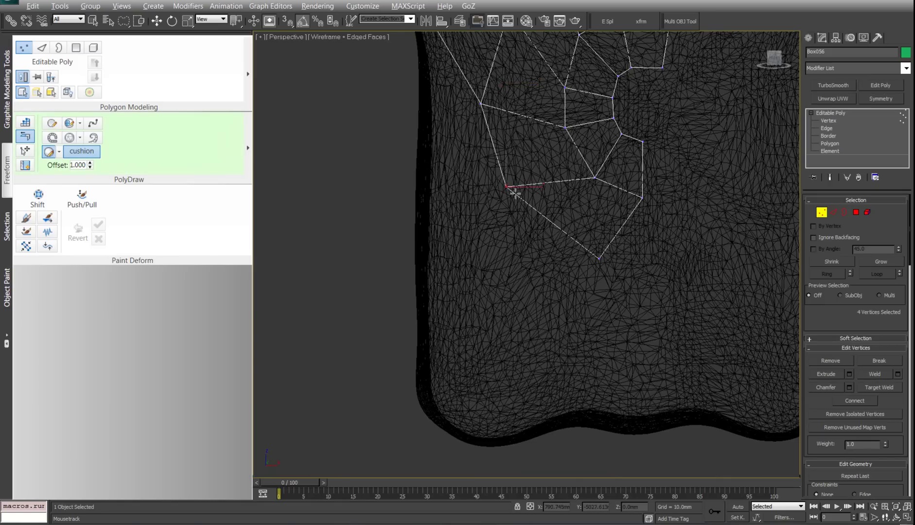
{"action": "left_click_drag", "start_coordinate": [513, 191], "coordinate": [524, 222], "text": "ctrl+alt+shift"}
{"action": "middle_click_drag", "start_coordinate": [537, 211], "coordinate": [598, 221], "text": "alt"}
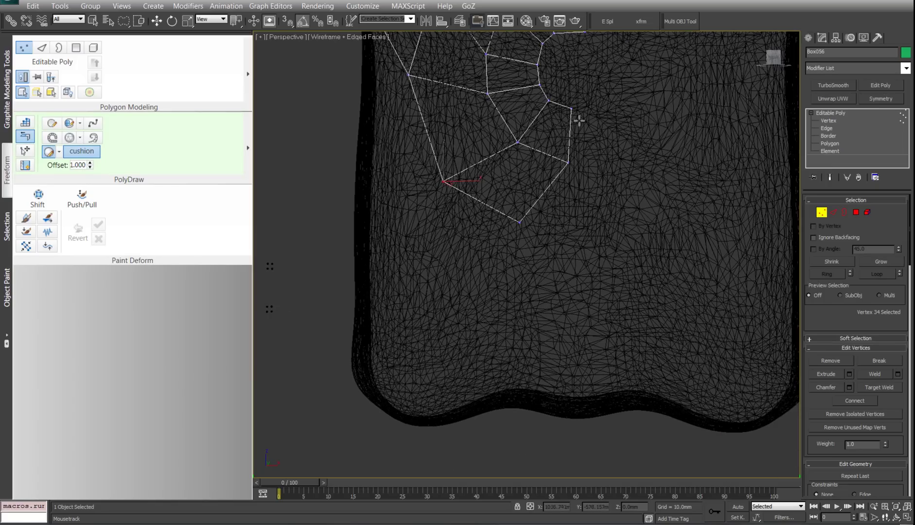
Step: Extend the inner ring with two polygons along its lower side and pull an outer-row polygon from its lower-right edge
{"action": "left_click_drag", "start_coordinate": [571, 126], "coordinate": [590, 108], "text": "shift"}
{"action": "left_click_drag", "start_coordinate": [601, 164], "coordinate": [608, 169]}
{"action": "left_click_drag", "start_coordinate": [604, 136], "coordinate": [607, 89], "text": "shift"}
{"action": "left_click_drag", "start_coordinate": [653, 141], "coordinate": [642, 213], "text": "ctrl+alt+shift"}
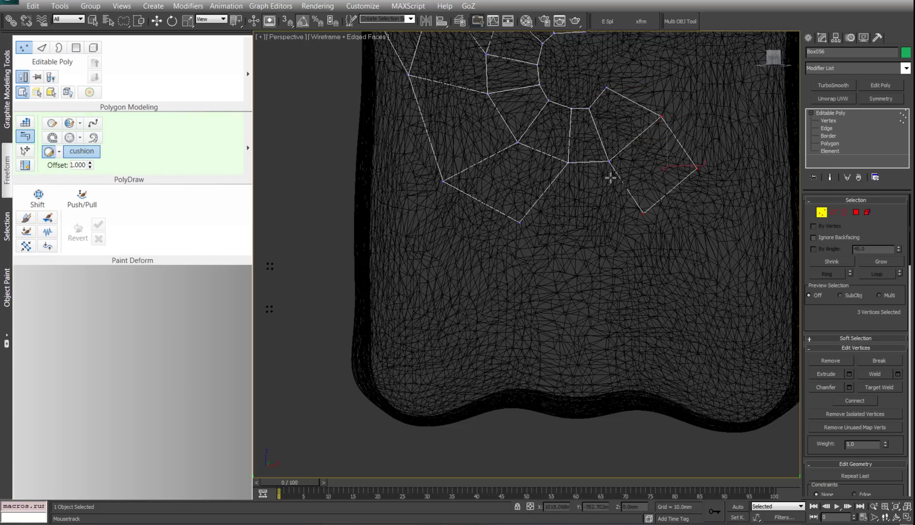
Step: Undo a first attempt below the ring and bridge the gap in the outer row there with one polygon
{"action": "middle_click_drag", "start_coordinate": [623, 177], "coordinate": [596, 177]}
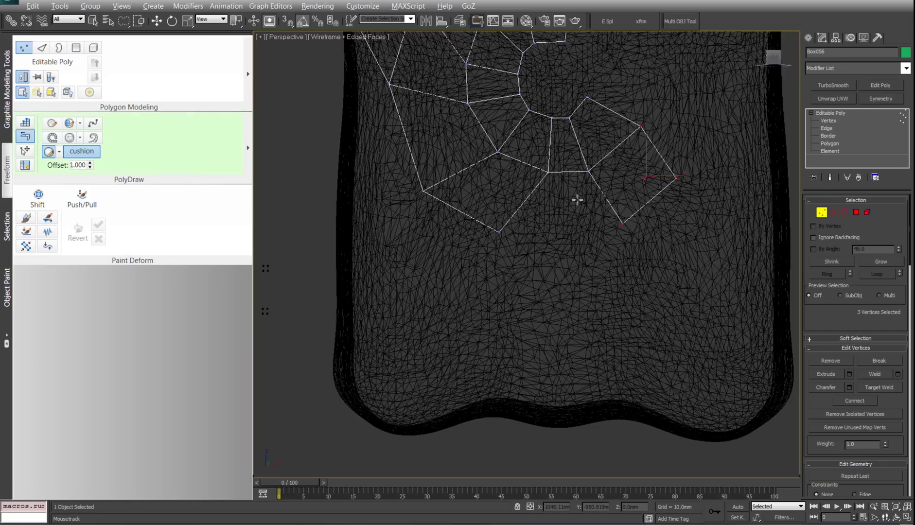
{"action": "left_click", "coordinate": [558, 201], "text": "shift"}
{"action": "key", "text": "ctrl+z"}
{"action": "middle_click_drag", "start_coordinate": [584, 189], "coordinate": [582, 212]}
{"action": "scroll", "coordinate": [591, 191], "scroll_direction": "up", "scroll_amount": 3}
{"action": "left_click_drag", "start_coordinate": [644, 141], "coordinate": [466, 263]}
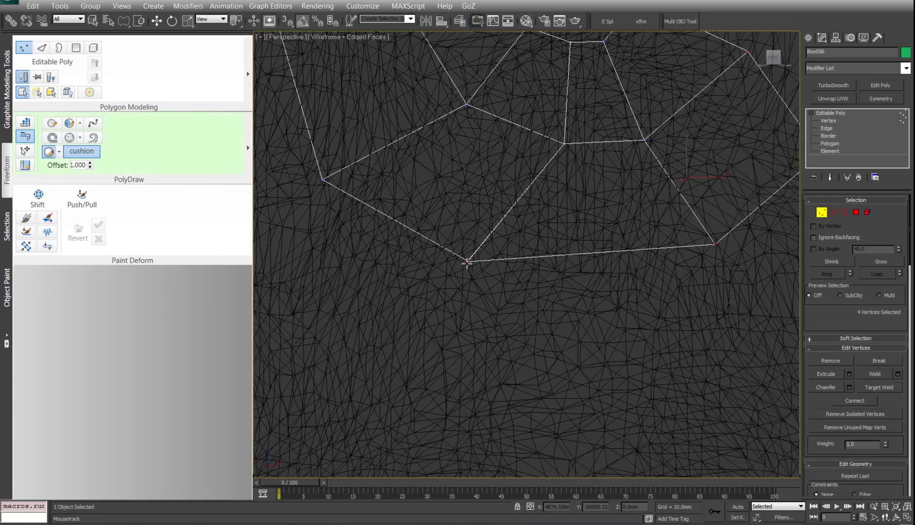
Step: Select the two overlapping vertices at the outer row's lowest corner with the Move tool, and undo a trial move of them
{"action": "key", "text": "w"}
{"action": "mouse_move", "coordinate": [492, 275]}
{"action": "middle_mouse_down", "text": "alt"}
{"action": "mouse_move", "coordinate": [511, 235]}
{"action": "mouse_move", "coordinate": [498, 290]}
{"action": "middle_mouse_up", "text": "alt"}
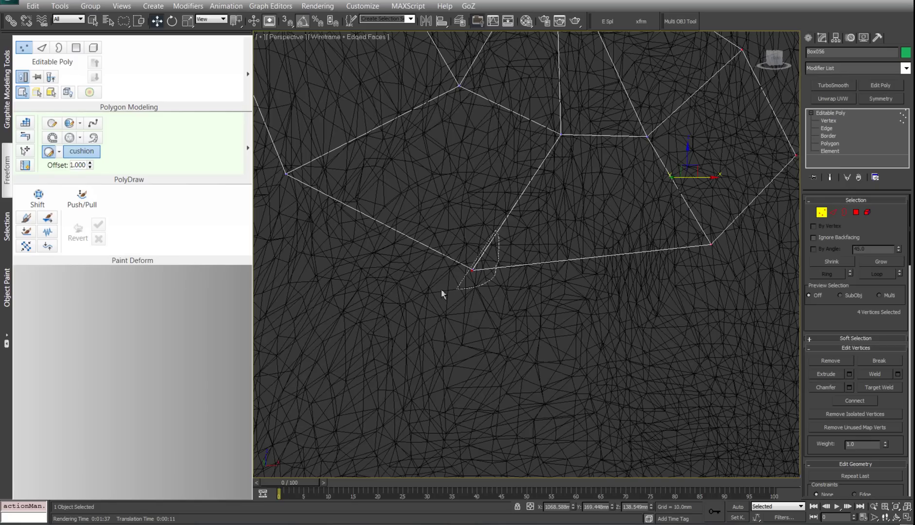
{"action": "left_click_drag", "start_coordinate": [434, 260], "coordinate": [500, 289]}
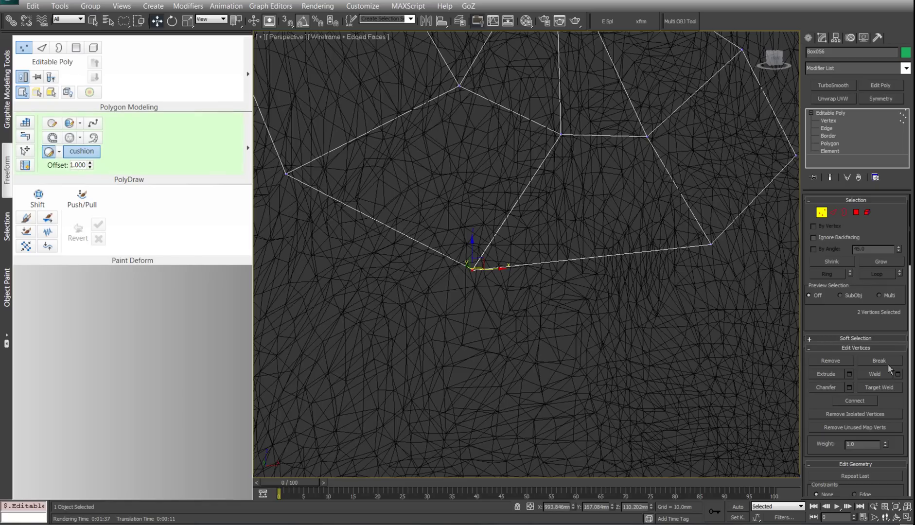
{"action": "scroll", "coordinate": [620, 264], "scroll_direction": "down", "scroll_amount": 4}
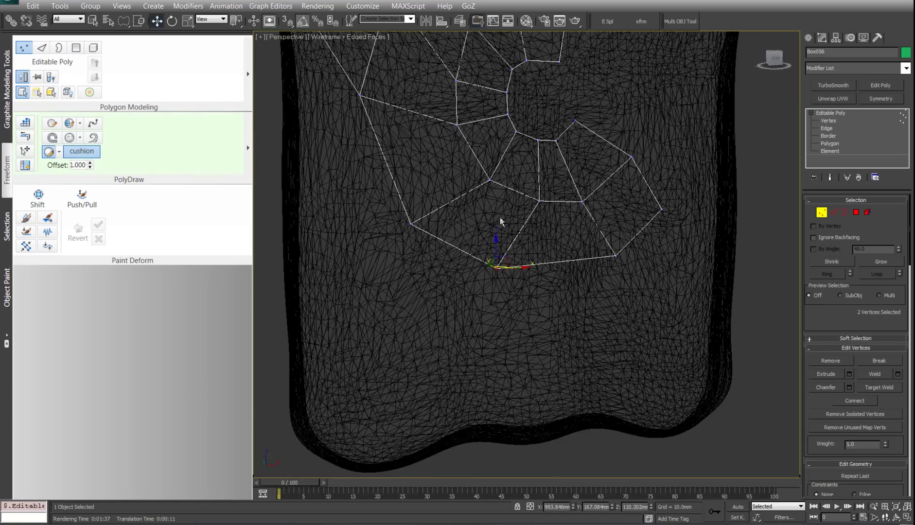
{"action": "scroll", "coordinate": [531, 253], "scroll_direction": "up", "scroll_amount": 3}
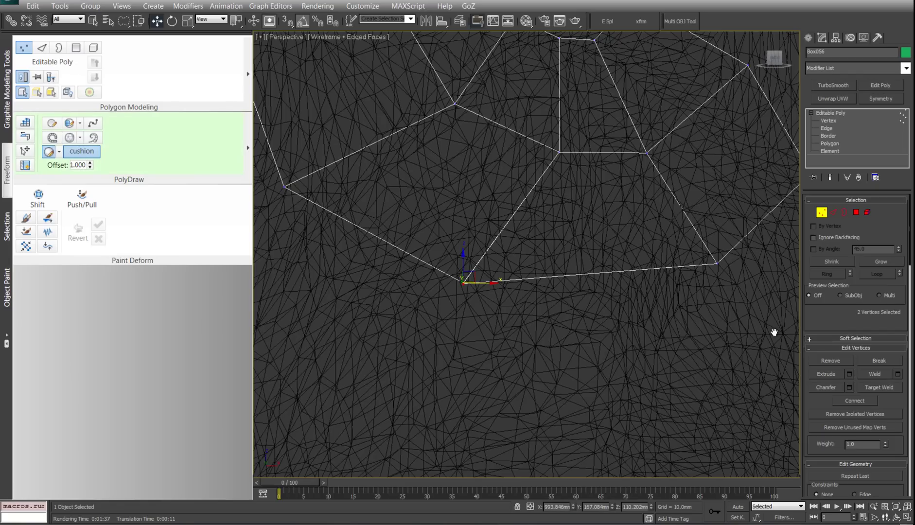
{"action": "left_click_drag", "start_coordinate": [832, 332], "coordinate": [836, 287]}
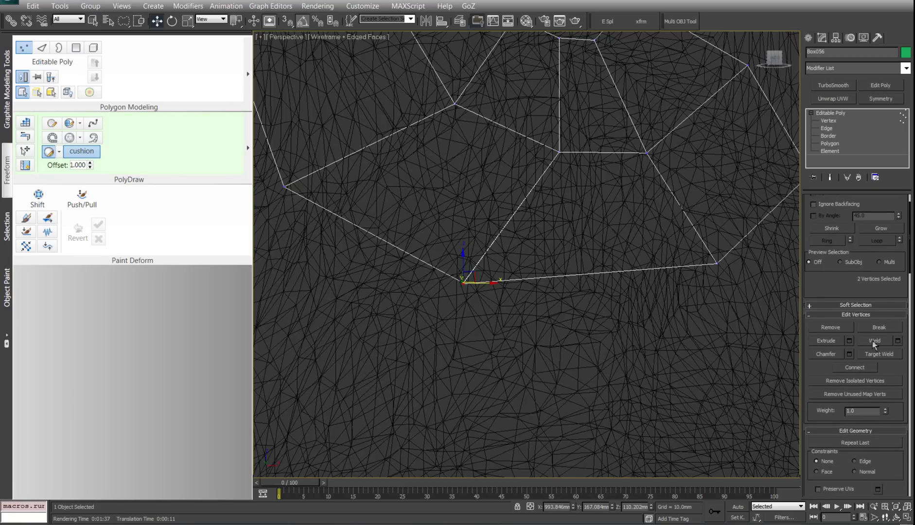
{"action": "left_click", "coordinate": [584, 266]}
{"action": "mouse_move", "coordinate": [463, 283]}
{"action": "left_mouse_down"}
{"action": "mouse_move", "coordinate": [480, 305]}
{"action": "mouse_move", "coordinate": [485, 269]}
{"action": "mouse_move", "coordinate": [504, 304]}
{"action": "left_mouse_up"}
{"action": "key", "text": "ctrl+z"}
Step: Weld the two selected vertices with a threshold of 32.168 mm, and undo a trial move of the result
{"action": "left_click", "coordinate": [898, 340]}
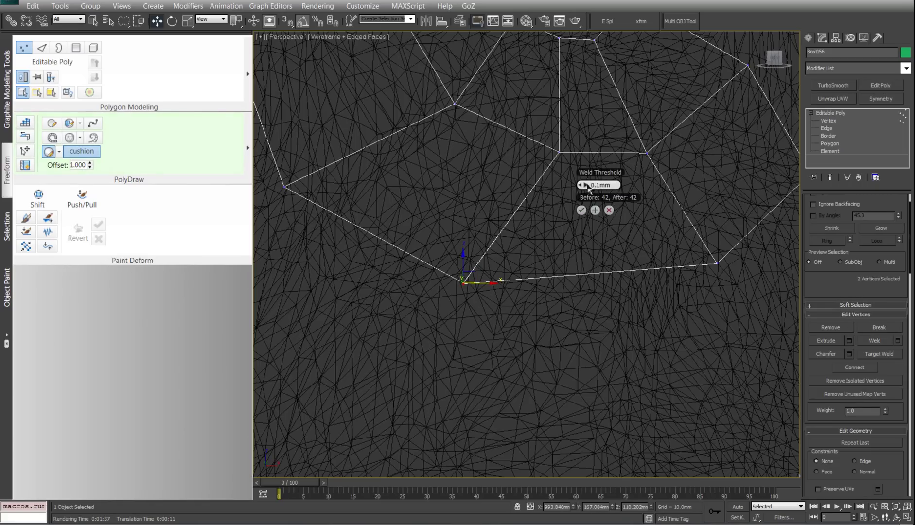
{"action": "left_click_drag", "start_coordinate": [590, 185], "coordinate": [711, 189]}
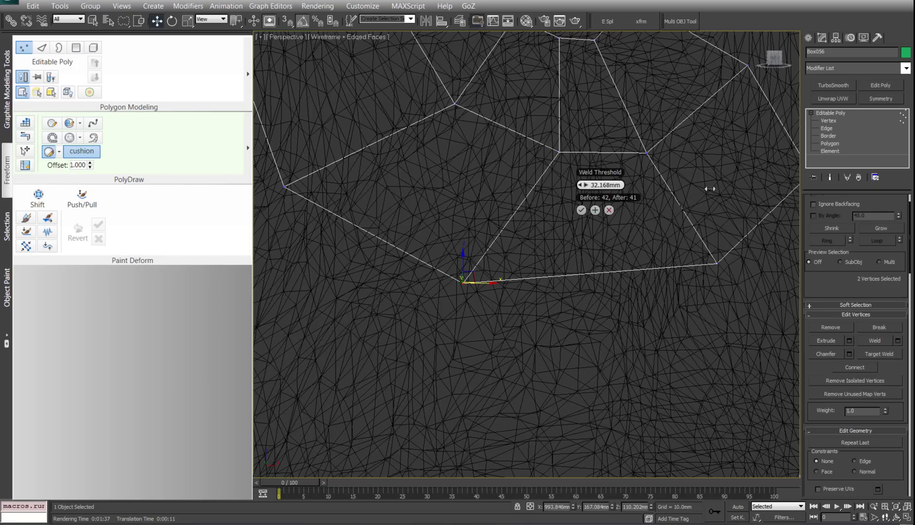
{"action": "left_click", "coordinate": [581, 210]}
{"action": "mouse_move", "coordinate": [495, 258]}
{"action": "left_mouse_down"}
{"action": "mouse_move", "coordinate": [451, 285]}
{"action": "mouse_move", "coordinate": [478, 319]}
{"action": "mouse_move", "coordinate": [512, 317]}
{"action": "left_mouse_up"}
{"action": "key", "text": "ctrl+z"}
Step: Move the vertex at the outer edge of the ring's bottom segment slightly downward to even out the polygons
{"action": "middle_click_drag", "start_coordinate": [656, 225], "coordinate": [656, 259]}
{"action": "scroll", "coordinate": [651, 253], "scroll_direction": "down", "scroll_amount": 4}
{"action": "middle_click_drag", "start_coordinate": [628, 205], "coordinate": [625, 224], "text": "alt"}
{"action": "mouse_move", "coordinate": [535, 203]}
{"action": "left_mouse_down"}
{"action": "mouse_move", "coordinate": [599, 215]}
{"action": "mouse_move", "coordinate": [534, 220]}
{"action": "left_mouse_up"}
{"action": "left_click", "coordinate": [560, 252]}
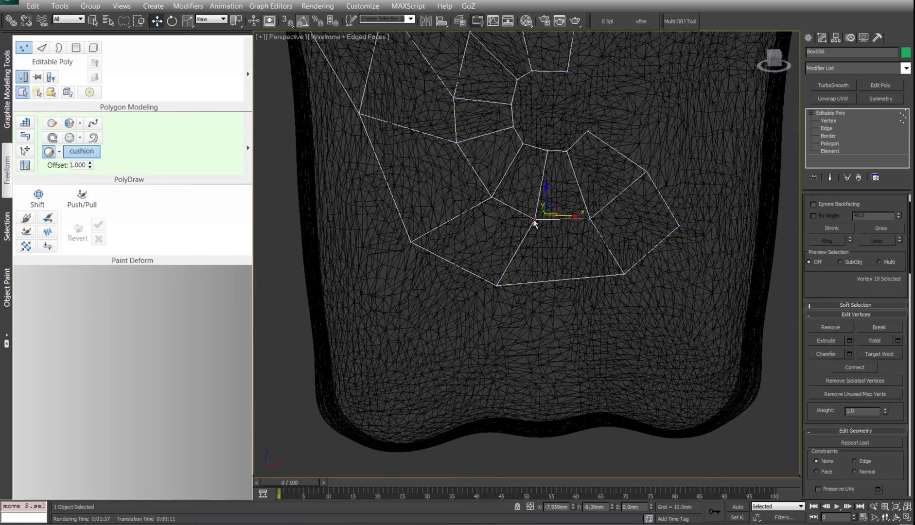
{"action": "middle_click_drag", "start_coordinate": [533, 221], "coordinate": [551, 263], "text": "alt"}
{"action": "left_click", "coordinate": [545, 224]}
{"action": "middle_click_drag", "start_coordinate": [518, 236], "coordinate": [525, 198]}
Step: Extend the inner ring's open end upward with two more polygons using the Extend tool, and adjust their vertices
{"action": "key", "text": "e"}
{"action": "middle_click_drag", "start_coordinate": [547, 280], "coordinate": [522, 311]}
{"action": "left_click_drag", "start_coordinate": [587, 270], "coordinate": [557, 244], "text": "shift"}
{"action": "left_click", "coordinate": [622, 252]}
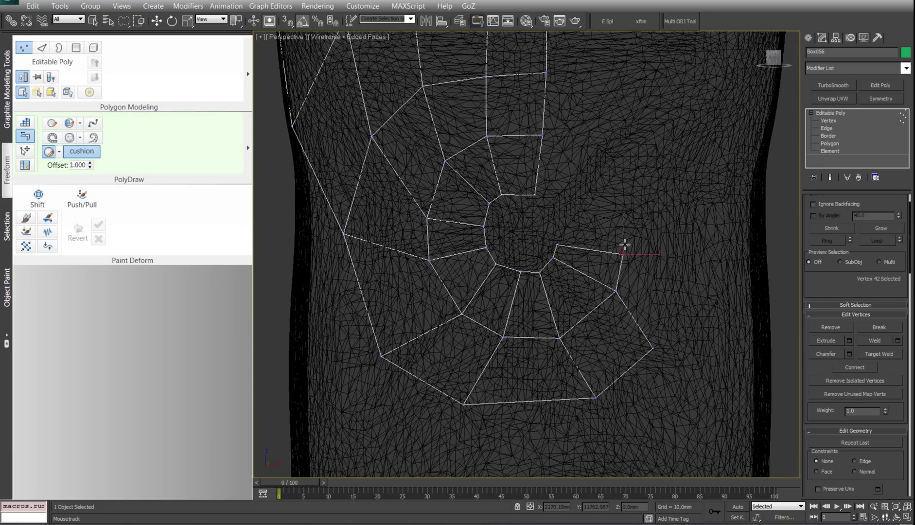
{"action": "left_click_drag", "start_coordinate": [624, 245], "coordinate": [630, 226]}
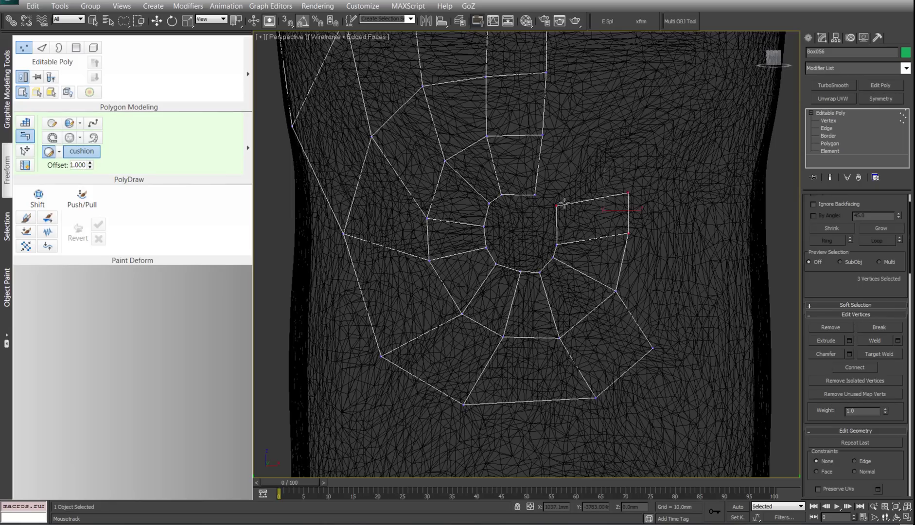
{"action": "left_click_drag", "start_coordinate": [558, 207], "coordinate": [554, 214]}
Step: Adjust the open end's outer vertex and pull the ring's last polygon up to the vertical strip's lower corner
{"action": "left_click_drag", "start_coordinate": [629, 193], "coordinate": [608, 158]}
{"action": "left_click_drag", "start_coordinate": [575, 195], "coordinate": [563, 168], "text": "shift"}
{"action": "middle_click_drag", "start_coordinate": [579, 182], "coordinate": [554, 199]}
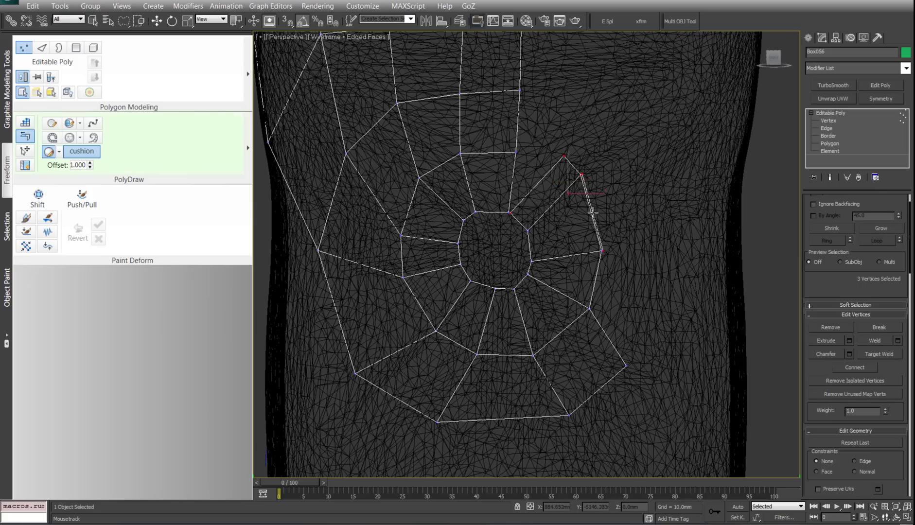
Step: Pull an outer-row polygon from the ring's right side and fill the gap between it and the polygon below
{"action": "left_click_drag", "start_coordinate": [591, 212], "coordinate": [699, 187], "text": "shift"}
{"action": "key", "text": "w"}
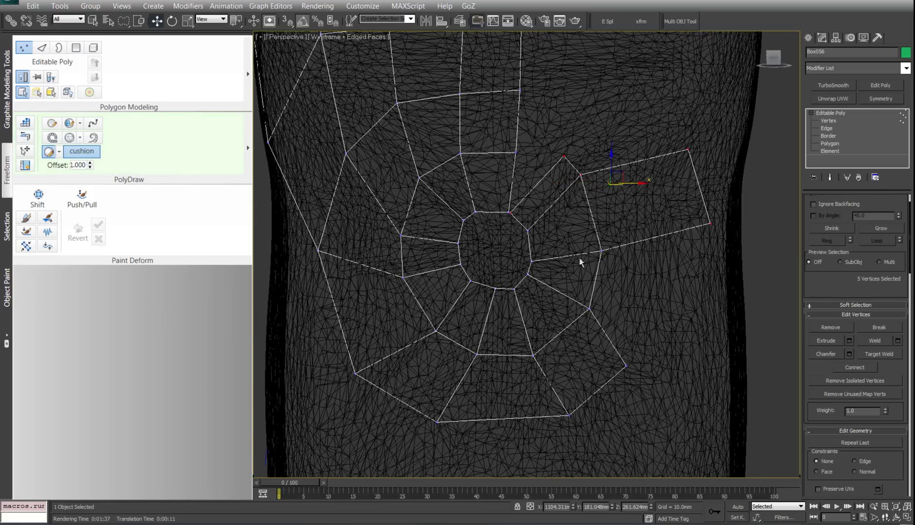
{"action": "middle_click_drag", "start_coordinate": [652, 214], "coordinate": [589, 167]}
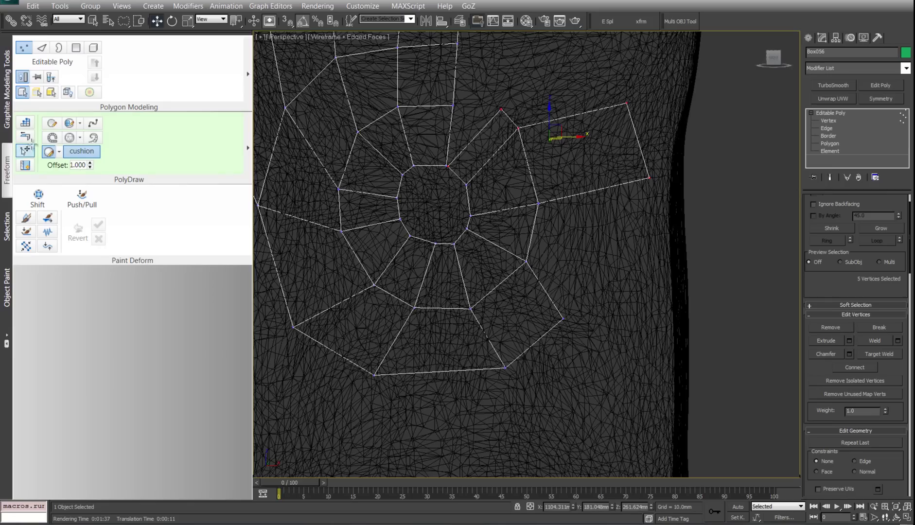
{"action": "left_click", "coordinate": [27, 137]}
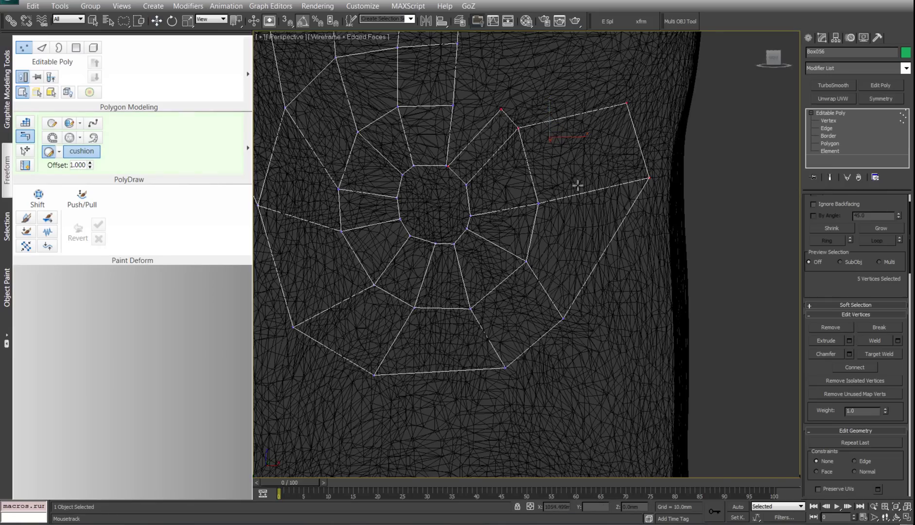
{"action": "middle_click_drag", "start_coordinate": [568, 176], "coordinate": [551, 194]}
Step: Move the last ring polygon's outer vertex onto the vertical strip's side vertex to close the ring
{"action": "left_click", "coordinate": [479, 125]}
{"action": "left_click_drag", "start_coordinate": [479, 125], "coordinate": [459, 131]}
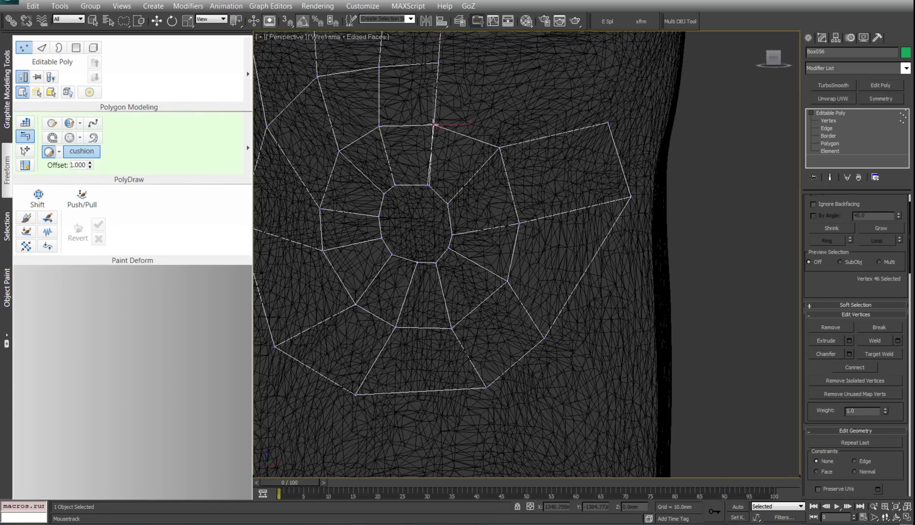
{"action": "key", "text": "w"}
{"action": "left_click", "coordinate": [429, 186]}
{"action": "middle_click_drag", "start_coordinate": [430, 187], "coordinate": [489, 169]}
{"action": "left_click", "coordinate": [488, 169]}
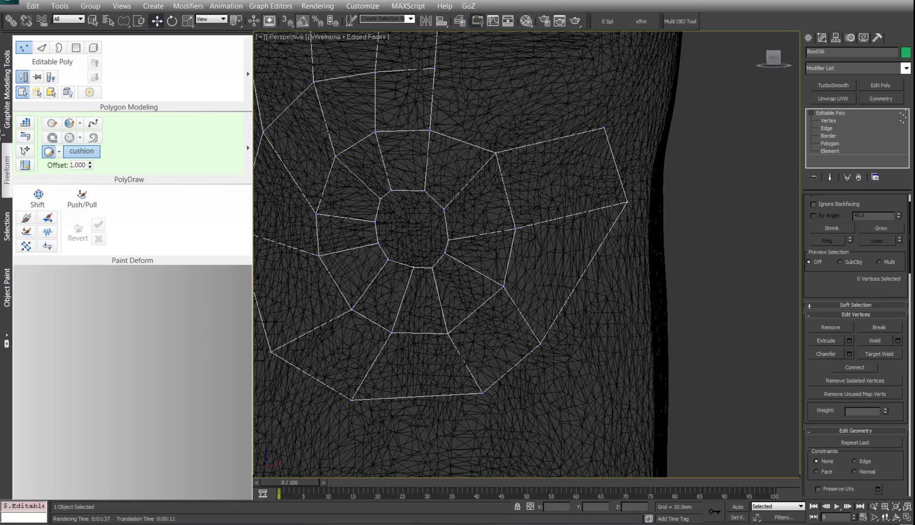
Step: Insert an edge loop running outward from the inner ring through the middle of the outer polygon on its right side
{"action": "left_click", "coordinate": [25, 136]}
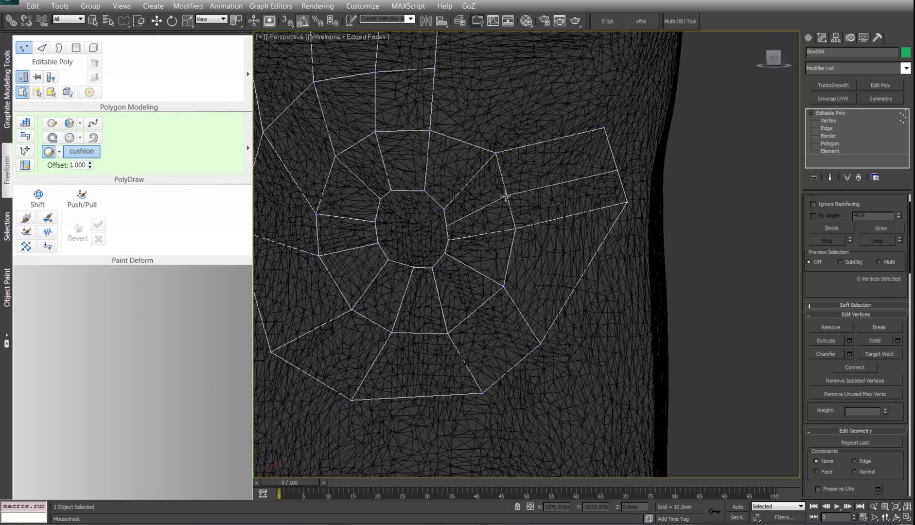
{"action": "key", "text": "w"}
{"action": "left_click", "coordinate": [8, 89]}
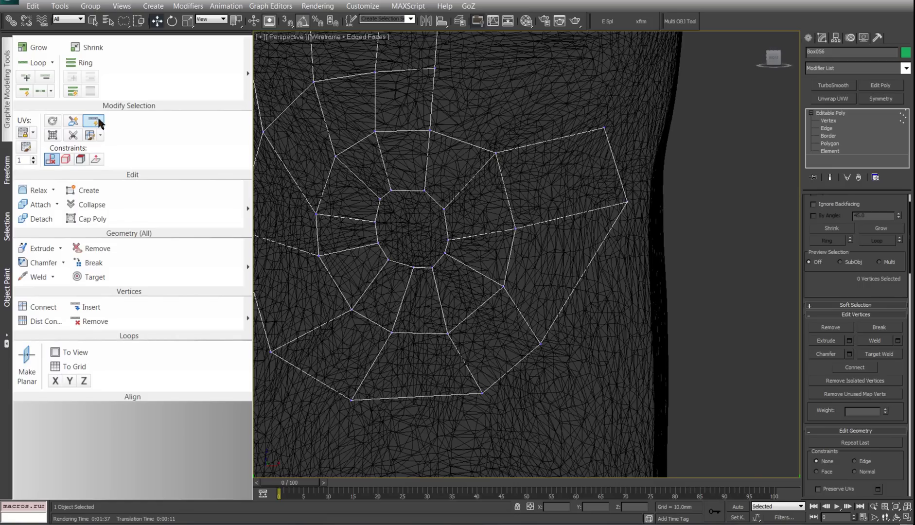
{"action": "left_click", "coordinate": [7, 165]}
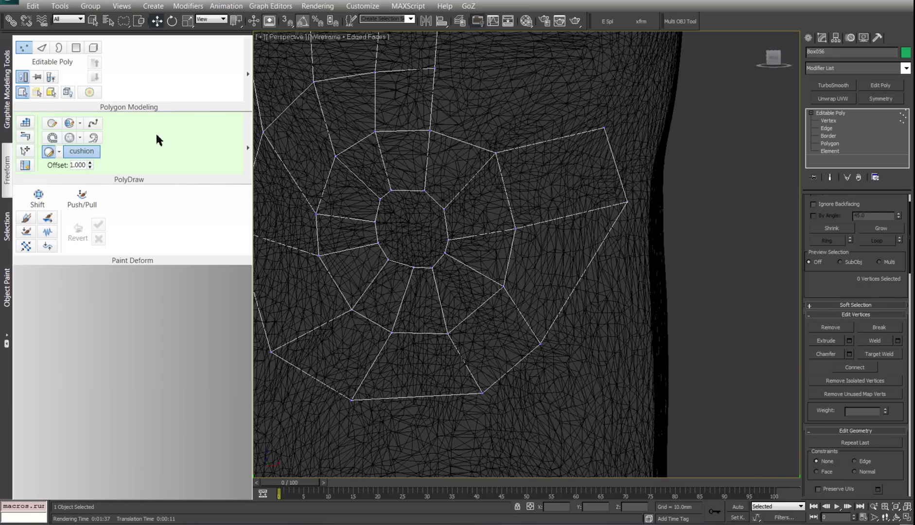
{"action": "middle_click_drag", "start_coordinate": [458, 150], "coordinate": [486, 157]}
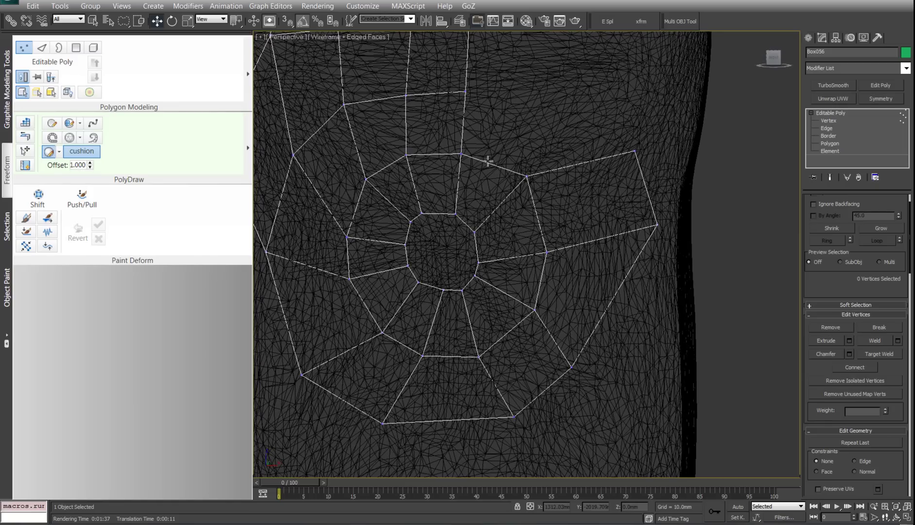
{"action": "left_click", "coordinate": [545, 215], "text": "shift"}
{"action": "right_click", "coordinate": [523, 242]}
{"action": "mouse_move", "coordinate": [642, 194]}
{"action": "middle_mouse_down", "text": "alt"}
{"action": "mouse_move", "coordinate": [576, 190]}
{"action": "mouse_move", "coordinate": [638, 189]}
{"action": "middle_mouse_up", "text": "alt"}
{"action": "key", "text": "alt+s"}
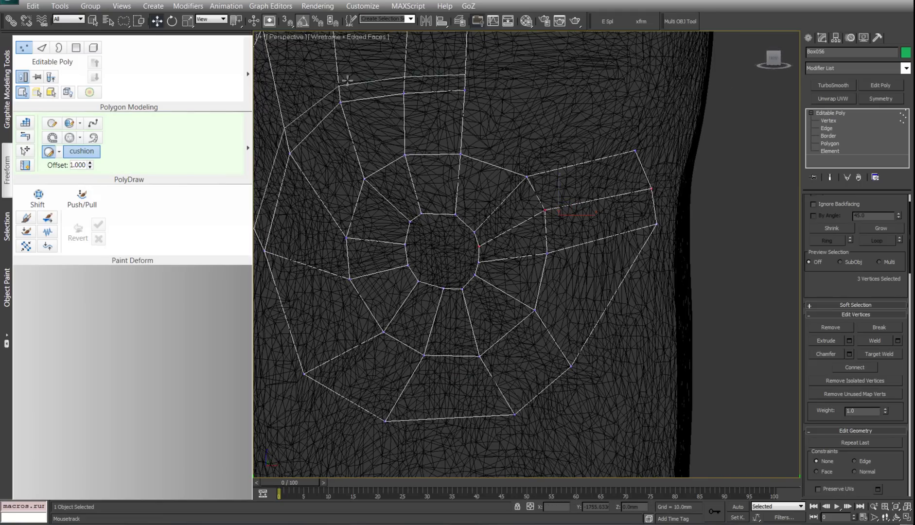
Step: Try adding edge loops around the hub ring and through the outer ring of polygons, undoing each attempt
{"action": "left_click", "coordinate": [397, 213]}
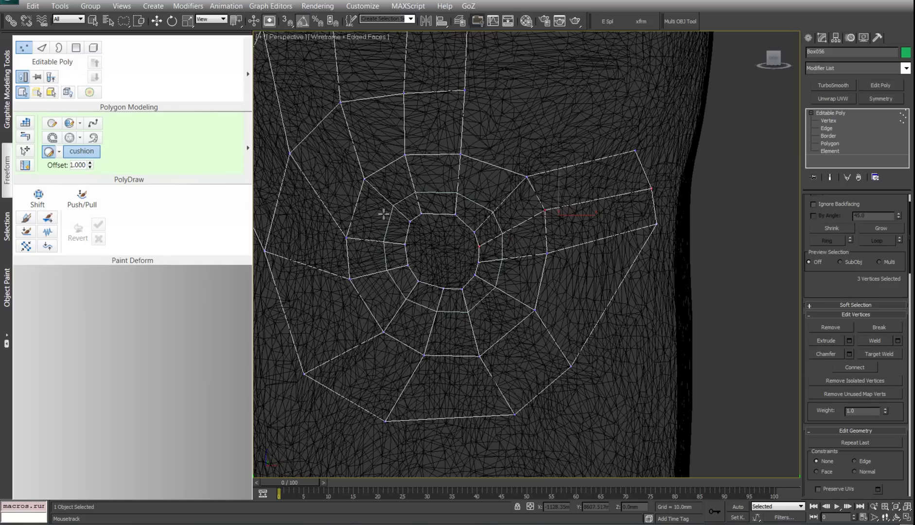
{"action": "left_click", "coordinate": [382, 207]}
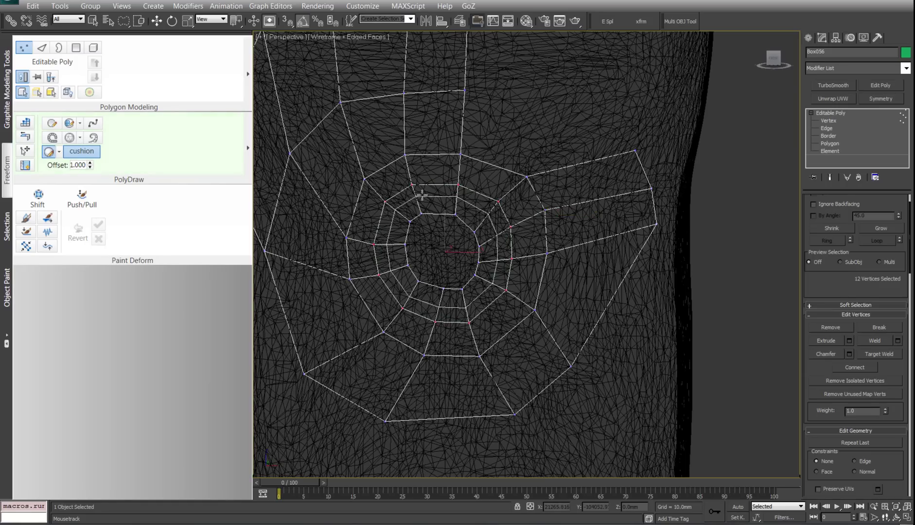
{"action": "key", "text": "ctrl+z"}
{"action": "scroll", "coordinate": [437, 170], "scroll_direction": "down", "scroll_amount": 5}
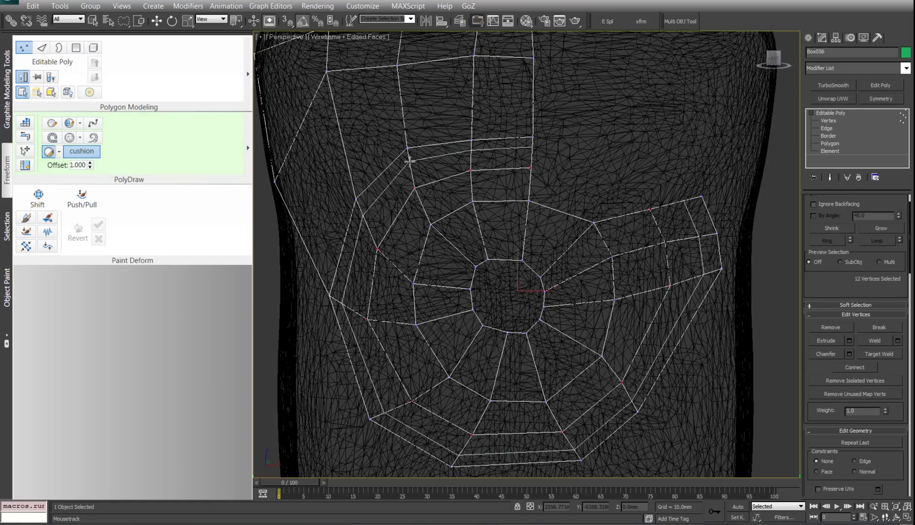
{"action": "left_click", "coordinate": [437, 173]}
{"action": "key", "text": "ctrl+z"}
Step: Try another edge loop through the mesh while checking the cushion's side profile, and exit the loop tool without keeping it
{"action": "middle_click_drag", "start_coordinate": [474, 169], "coordinate": [404, 180], "text": "alt"}
{"action": "middle_click_drag", "start_coordinate": [472, 184], "coordinate": [489, 142], "text": "alt"}
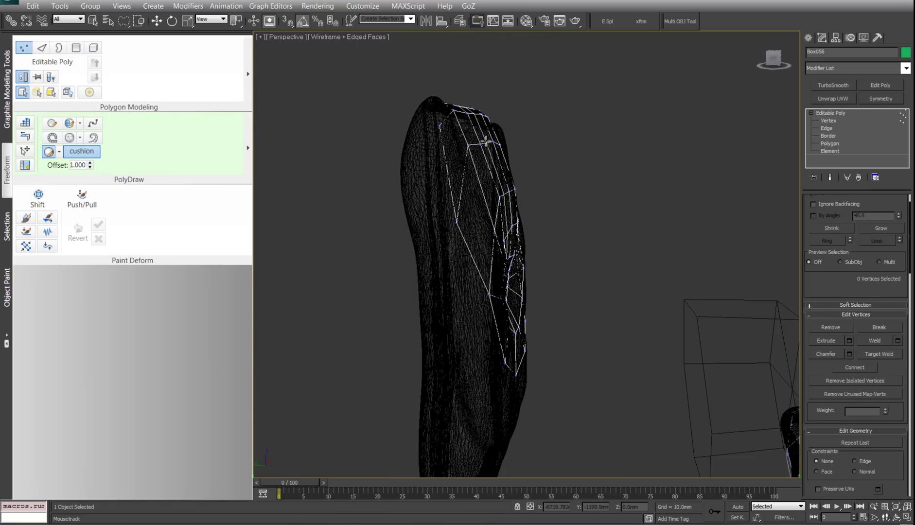
{"action": "left_click", "coordinate": [492, 167]}
{"action": "middle_click_drag", "start_coordinate": [492, 167], "coordinate": [505, 169], "text": "alt"}
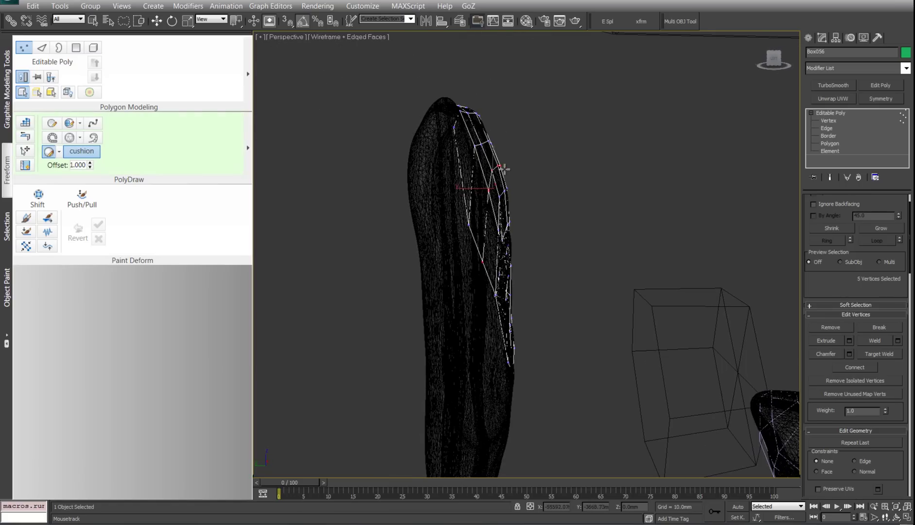
{"action": "left_click", "coordinate": [551, 179]}
{"action": "middle_click_drag", "start_coordinate": [562, 181], "coordinate": [491, 175], "text": "alt"}
{"action": "middle_click_drag", "start_coordinate": [570, 225], "coordinate": [549, 232], "text": "alt"}
{"action": "scroll", "coordinate": [549, 232], "scroll_direction": "up", "scroll_amount": 5}
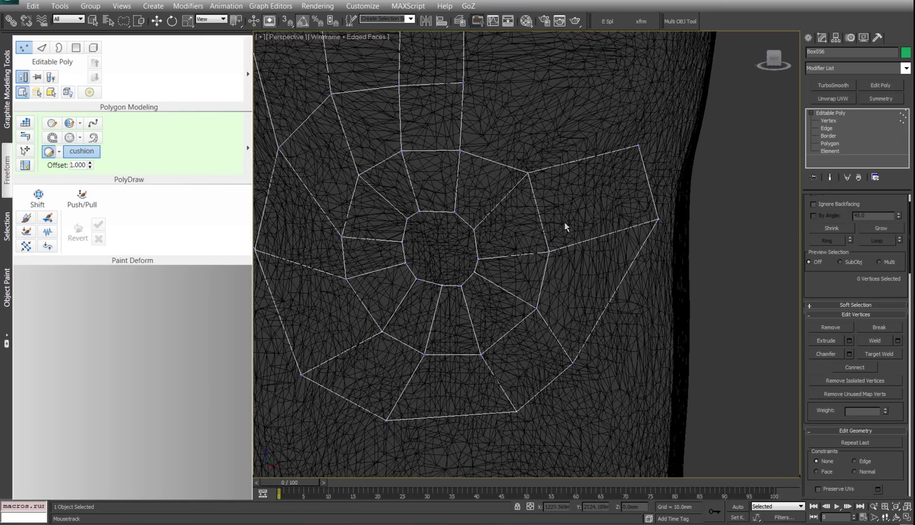
{"action": "right_click", "coordinate": [569, 202]}
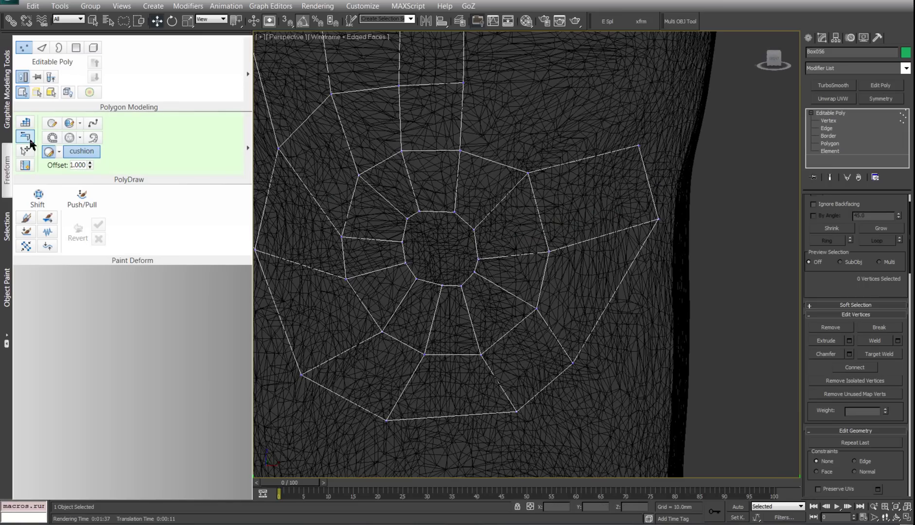
Step: Fill the gap between the vertical strip and the outer ring's upper-right polygon using Extend, and reposition the two nearby ring vertices
{"action": "left_click", "coordinate": [528, 172]}
{"action": "middle_click_drag", "start_coordinate": [537, 160], "coordinate": [573, 225]}
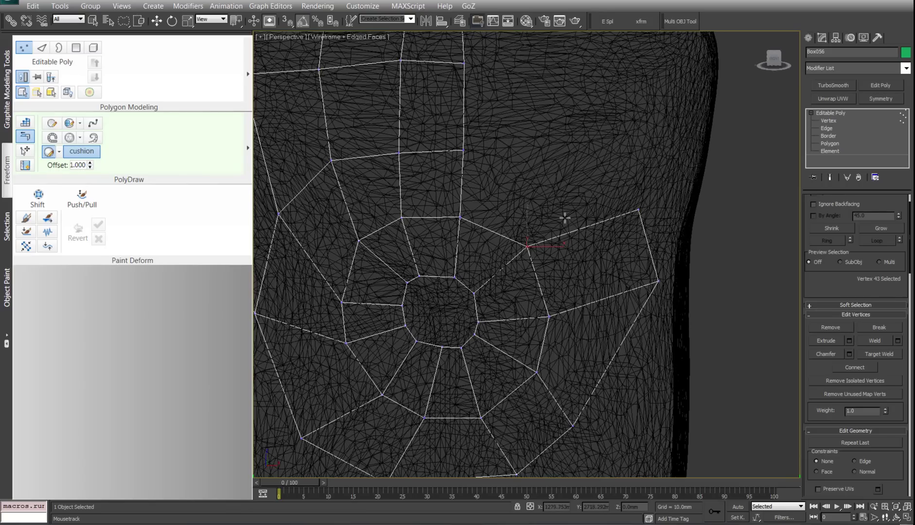
{"action": "left_click", "coordinate": [538, 184], "text": "shift"}
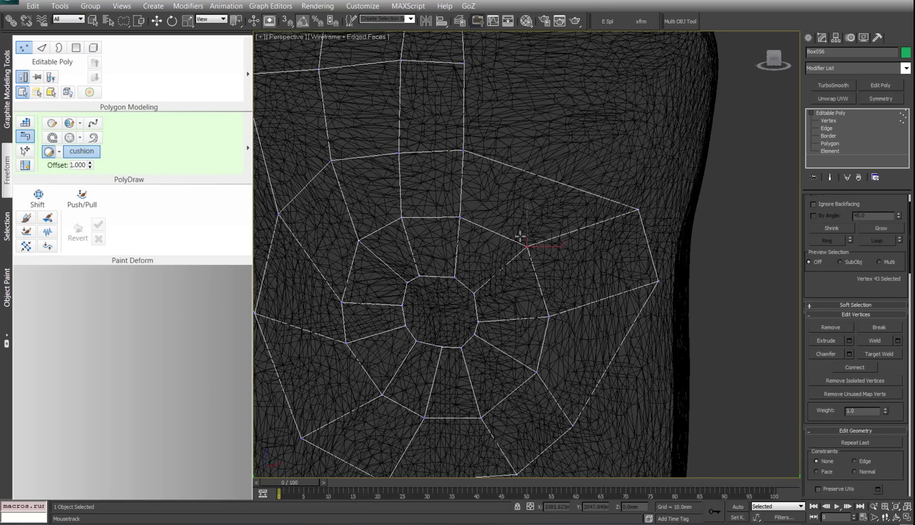
{"action": "left_click_drag", "start_coordinate": [523, 237], "coordinate": [537, 264]}
{"action": "left_click_drag", "start_coordinate": [475, 295], "coordinate": [481, 304]}
{"action": "left_click", "coordinate": [535, 265]}
{"action": "middle_click_drag", "start_coordinate": [517, 173], "coordinate": [496, 210]}
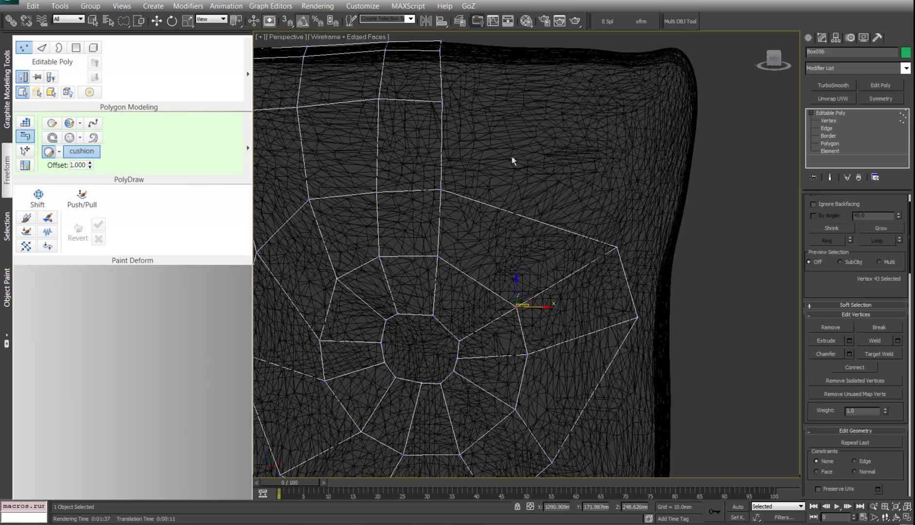
Step: Extend two rows of polygons from the vertical strip's right side, above the ring, out to the cushion's right edge
{"action": "key", "text": "w"}
{"action": "key", "text": "alt+s"}
{"action": "left_click", "coordinate": [498, 247], "text": "shift"}
{"action": "key", "text": "w"}
{"action": "left_click", "coordinate": [27, 137]}
{"action": "left_click_drag", "start_coordinate": [441, 190], "coordinate": [507, 143]}
{"action": "left_click", "coordinate": [545, 120]}
{"action": "left_click", "coordinate": [549, 60]}
{"action": "left_click", "coordinate": [657, 190]}
{"action": "left_click", "coordinate": [684, 123]}
Step: Add a further row of polygons along the cushion's top rim, from the vertical strip to the upper-right corner
{"action": "middle_click_drag", "start_coordinate": [681, 126], "coordinate": [598, 157], "text": "alt"}
{"action": "scroll", "coordinate": [599, 139], "scroll_direction": "down", "scroll_amount": 5}
{"action": "scroll", "coordinate": [426, 269], "scroll_direction": "up", "scroll_amount": 6}
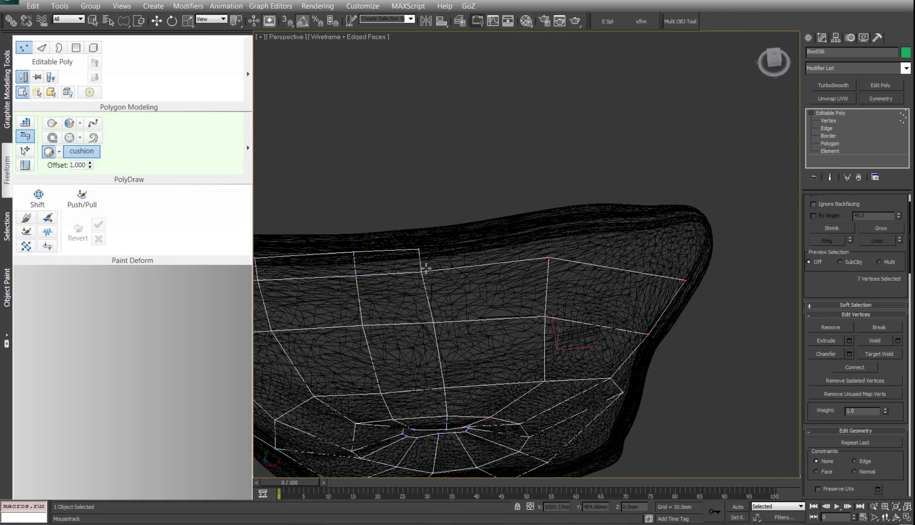
{"action": "left_click", "coordinate": [541, 233]}
{"action": "left_click", "coordinate": [695, 233]}
Step: Adjust the vertices along the mesh's left side, including the outer ring's left vertex, to even out the polygons
{"action": "middle_click_drag", "start_coordinate": [678, 225], "coordinate": [667, 173], "text": "alt"}
{"action": "scroll", "coordinate": [647, 204], "scroll_direction": "down", "scroll_amount": 6}
{"action": "middle_click_drag", "start_coordinate": [548, 314], "coordinate": [634, 199]}
{"action": "scroll", "coordinate": [509, 216], "scroll_direction": "up", "scroll_amount": 5}
{"action": "middle_click_drag", "start_coordinate": [508, 218], "coordinate": [475, 180], "text": "alt"}
{"action": "left_click", "coordinate": [425, 171]}
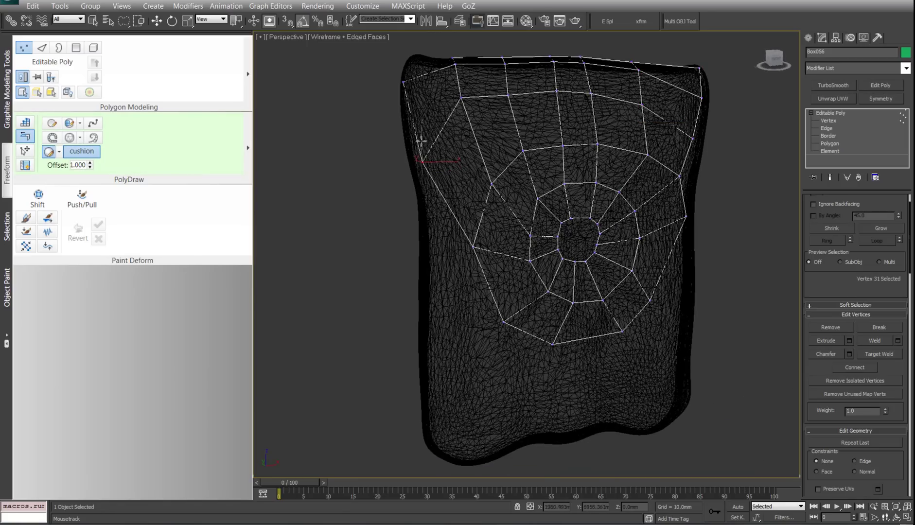
{"action": "left_click_drag", "start_coordinate": [461, 97], "coordinate": [465, 116]}
{"action": "left_click", "coordinate": [403, 82]}
{"action": "middle_click_drag", "start_coordinate": [599, 132], "coordinate": [568, 128], "text": "alt"}
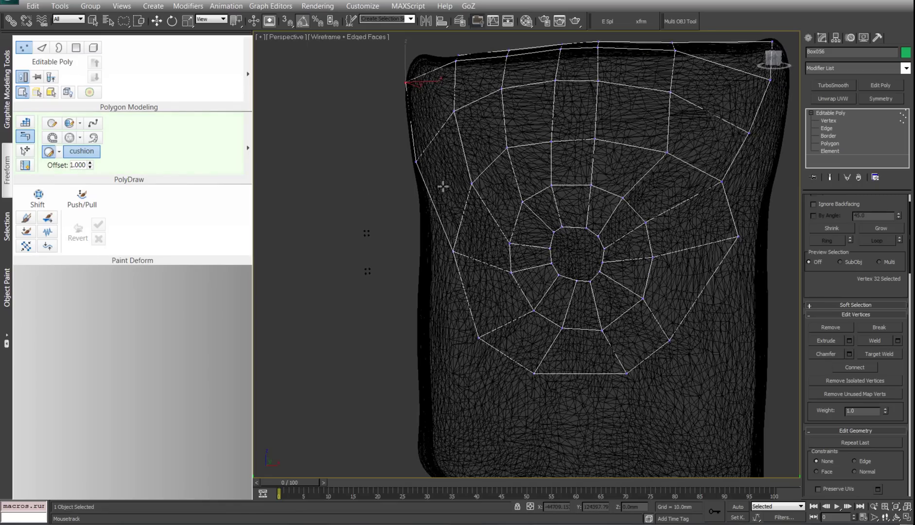
{"action": "left_click_drag", "start_coordinate": [453, 252], "coordinate": [449, 242]}
{"action": "left_click", "coordinate": [510, 242]}
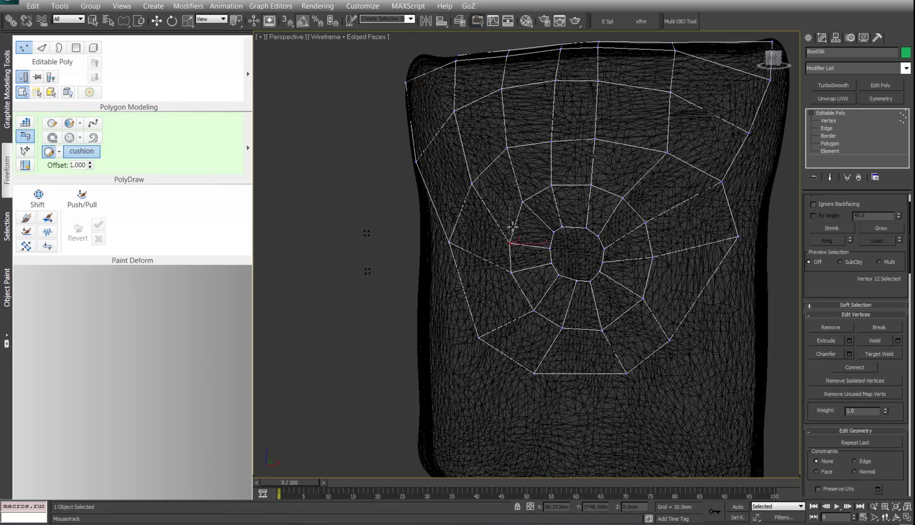
Step: Pull two polygons down from the outer ring's bottom edge toward the cushion's lower edge and place their corner vertices
{"action": "middle_click_drag", "start_coordinate": [540, 248], "coordinate": [574, 228], "text": "alt"}
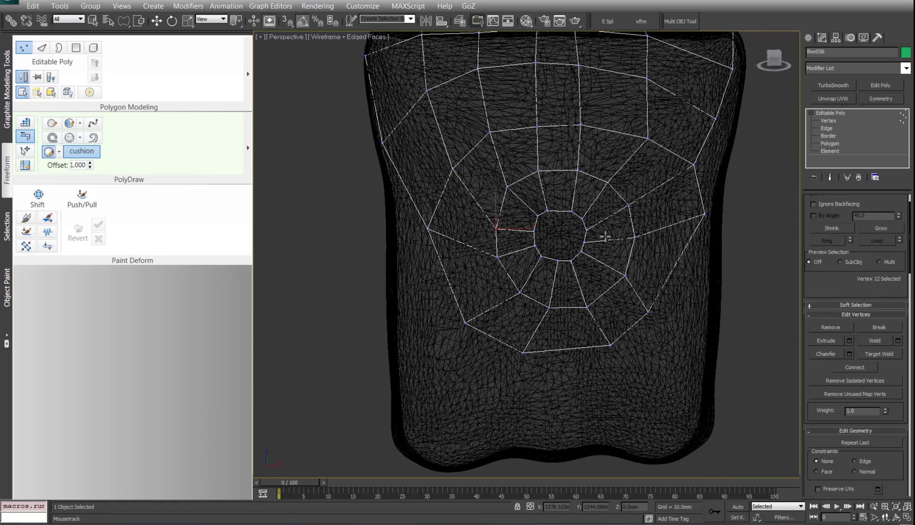
{"action": "middle_click_drag", "start_coordinate": [614, 240], "coordinate": [573, 248], "text": "alt"}
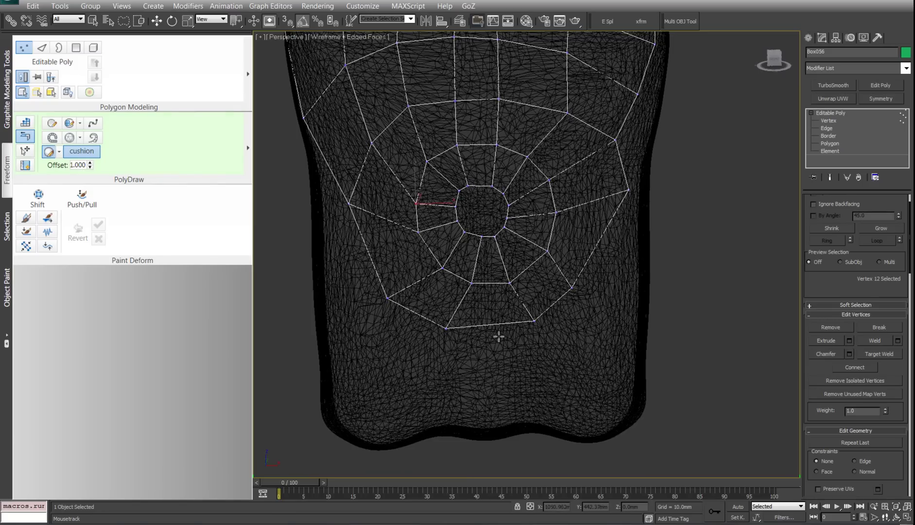
{"action": "left_click_drag", "start_coordinate": [502, 327], "coordinate": [525, 386], "text": "shift"}
{"action": "left_click_drag", "start_coordinate": [445, 389], "coordinate": [453, 426], "text": "ctrl+alt+shift"}
{"action": "left_click_drag", "start_coordinate": [524, 423], "coordinate": [525, 419], "text": "ctrl+alt+shift"}
{"action": "mouse_move", "coordinate": [569, 375]}
{"action": "middle_mouse_down", "text": "alt"}
{"action": "mouse_move", "coordinate": [602, 367]}
{"action": "mouse_move", "coordinate": [567, 370]}
{"action": "middle_mouse_up", "text": "alt"}
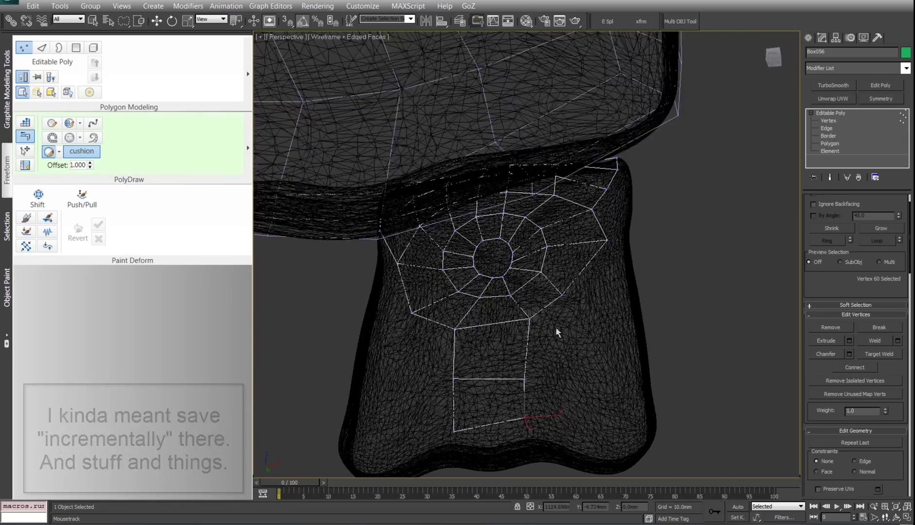
{"action": "middle_click_drag", "start_coordinate": [534, 356], "coordinate": [505, 319], "text": "alt"}
{"action": "key", "text": "w"}
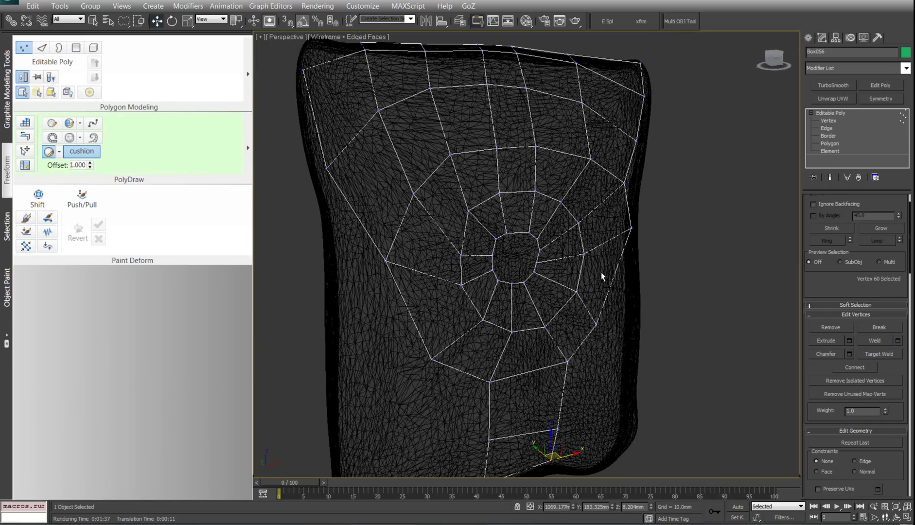
Step: Try the Topology tool by drawing crossing lines on a bare area of the shaded cushion to generate polygons
{"action": "middle_click_drag", "start_coordinate": [491, 148], "coordinate": [474, 166], "text": "alt"}
{"action": "middle_click_drag", "start_coordinate": [511, 191], "coordinate": [492, 149]}
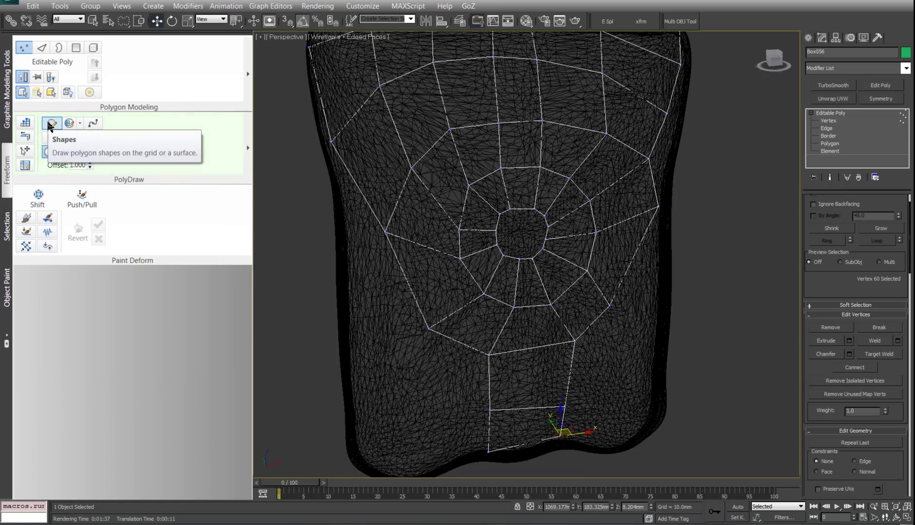
{"action": "left_click", "coordinate": [248, 147]}
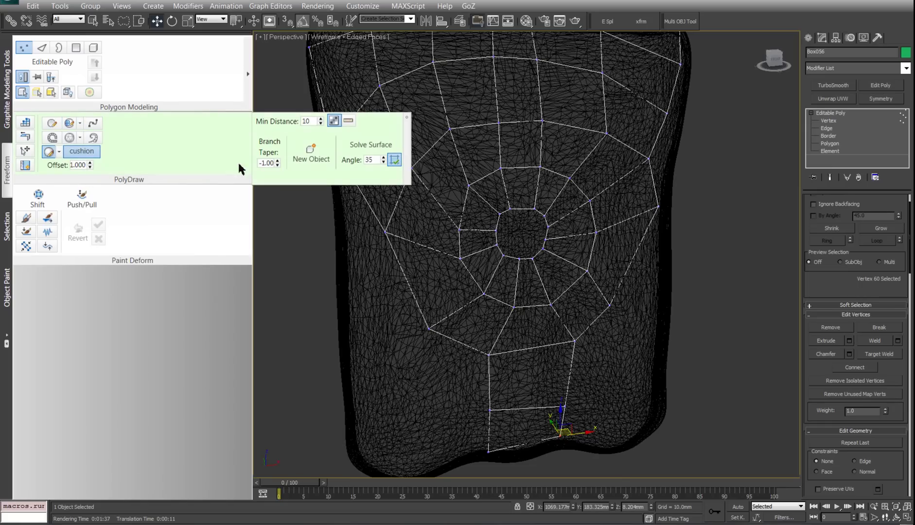
{"action": "left_click", "coordinate": [69, 124]}
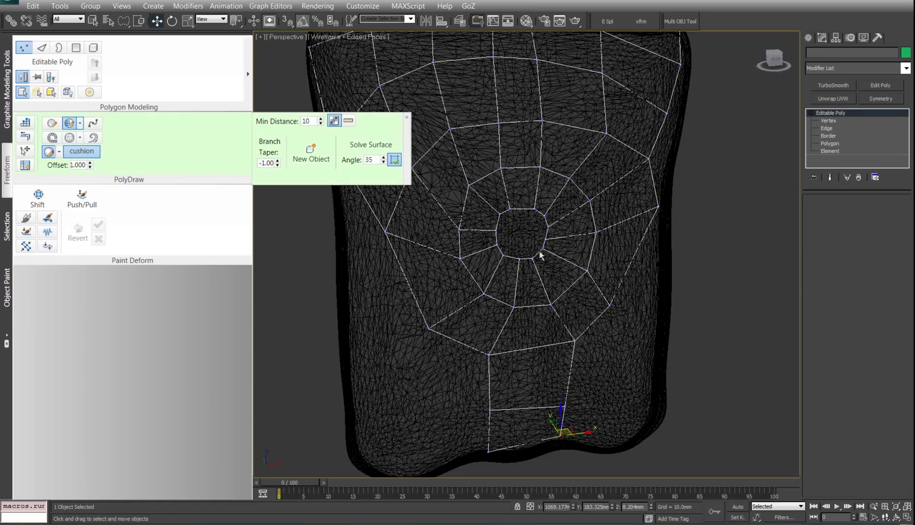
{"action": "middle_click_drag", "start_coordinate": [536, 251], "coordinate": [545, 146]}
{"action": "mouse_move", "coordinate": [502, 194]}
{"action": "middle_mouse_down"}
{"action": "mouse_move", "coordinate": [525, 194]}
{"action": "mouse_move", "coordinate": [476, 194]}
{"action": "mouse_move", "coordinate": [538, 150]}
{"action": "mouse_move", "coordinate": [609, 147]}
{"action": "mouse_move", "coordinate": [487, 148]}
{"action": "mouse_move", "coordinate": [562, 141]}
{"action": "mouse_move", "coordinate": [558, 181]}
{"action": "middle_mouse_up"}
{"action": "middle_click_drag", "start_coordinate": [380, 170], "coordinate": [361, 187]}
{"action": "left_click_drag", "start_coordinate": [462, 81], "coordinate": [463, 299]}
{"action": "middle_click_drag", "start_coordinate": [519, 346], "coordinate": [531, 336], "text": "alt"}
{"action": "mouse_move", "coordinate": [531, 387]}
{"action": "left_mouse_down"}
{"action": "mouse_move", "coordinate": [541, 252]}
{"action": "mouse_move", "coordinate": [572, 141]}
{"action": "left_mouse_up"}
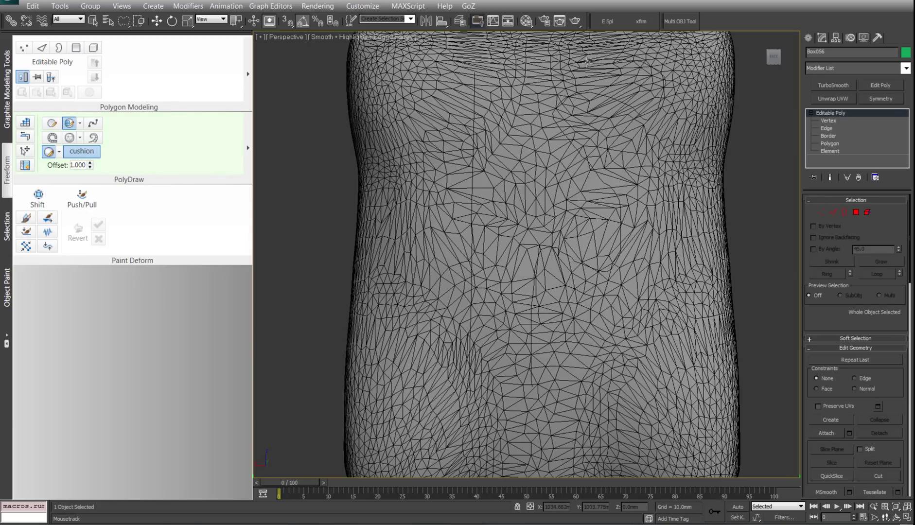
{"action": "middle_click_drag", "start_coordinate": [511, 80], "coordinate": [549, 135], "text": "alt"}
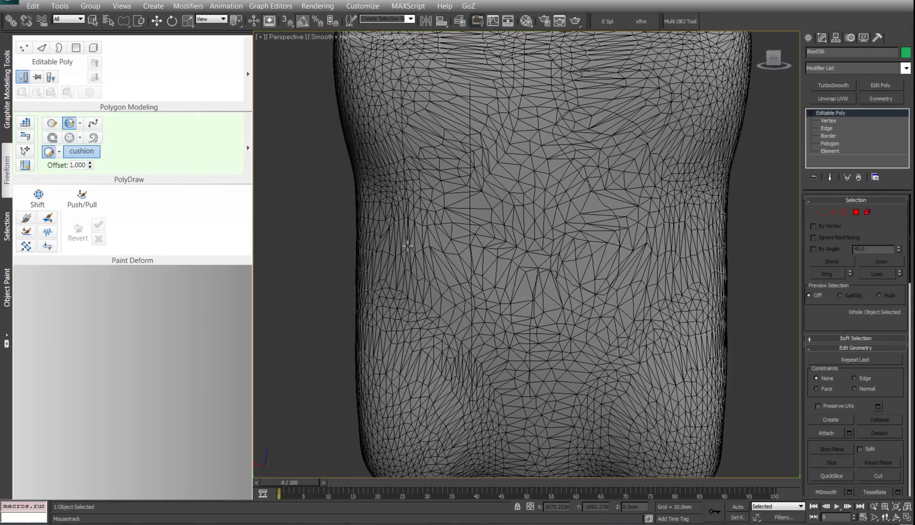
{"action": "mouse_move", "coordinate": [393, 362]}
{"action": "left_mouse_down"}
{"action": "mouse_move", "coordinate": [498, 297]}
{"action": "mouse_move", "coordinate": [379, 273]}
{"action": "left_mouse_up"}
{"action": "left_click_drag", "start_coordinate": [496, 182], "coordinate": [484, 115]}
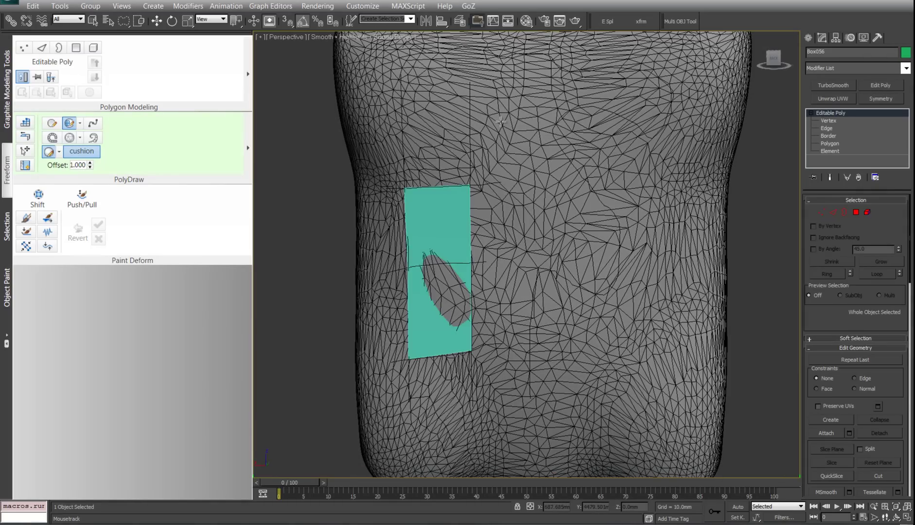
Step: Undo the polygons drawn with Topology, exit the tool and return to the Vertex sub-object level
{"action": "middle_click_drag", "start_coordinate": [424, 94], "coordinate": [440, 109], "text": "alt"}
{"action": "middle_click_drag", "start_coordinate": [599, 136], "coordinate": [582, 157], "text": "alt"}
{"action": "key", "text": "ctrl+z"}
{"action": "key", "text": "w"}
{"action": "middle_click_drag", "start_coordinate": [559, 202], "coordinate": [305, 187], "text": "alt"}
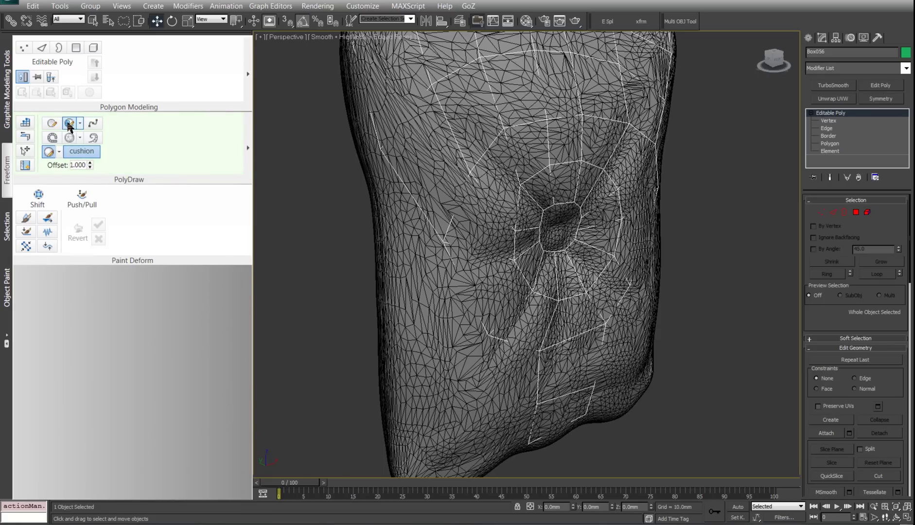
{"action": "key", "text": "1"}
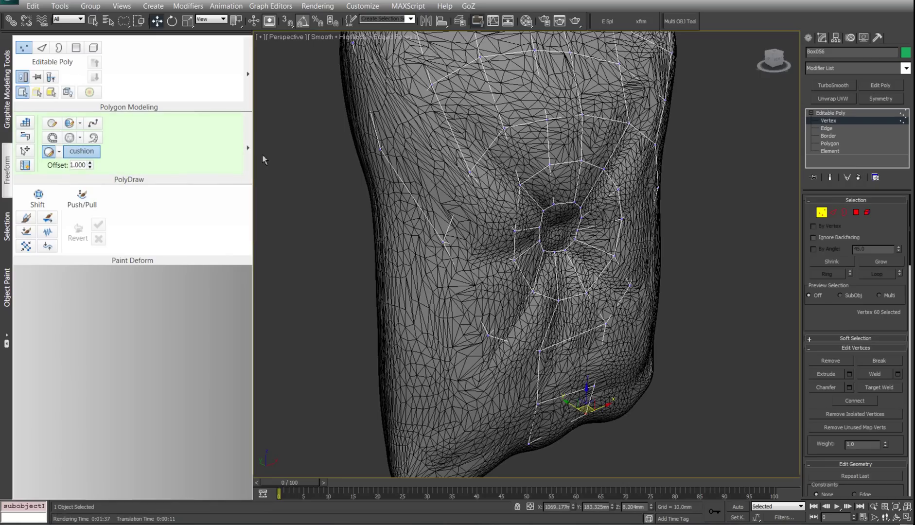
Step: Search the 3ds Max help for "polydraw", skim the PolyDraw Panel topic and close the help
{"action": "key", "text": "F1"}
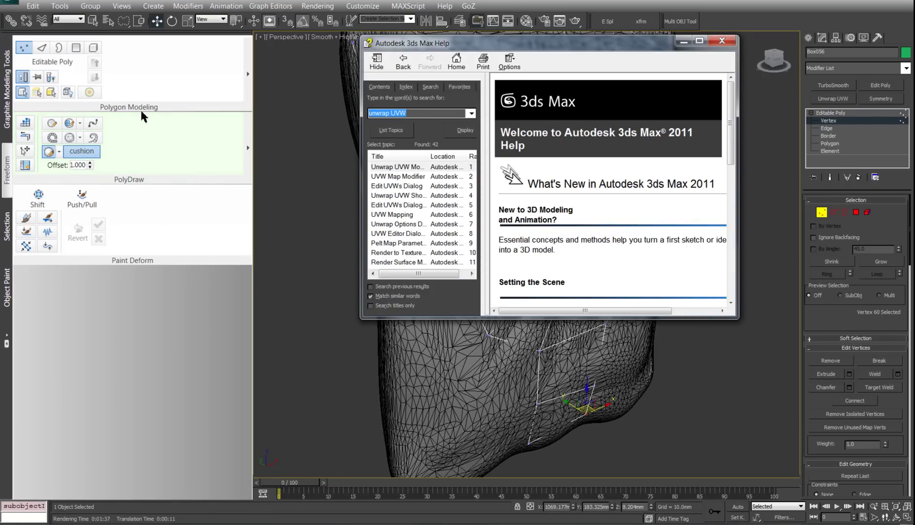
{"action": "type", "text": "polydraw"}
{"action": "key", "text": "Return"}
{"action": "left_click", "coordinate": [403, 167]}
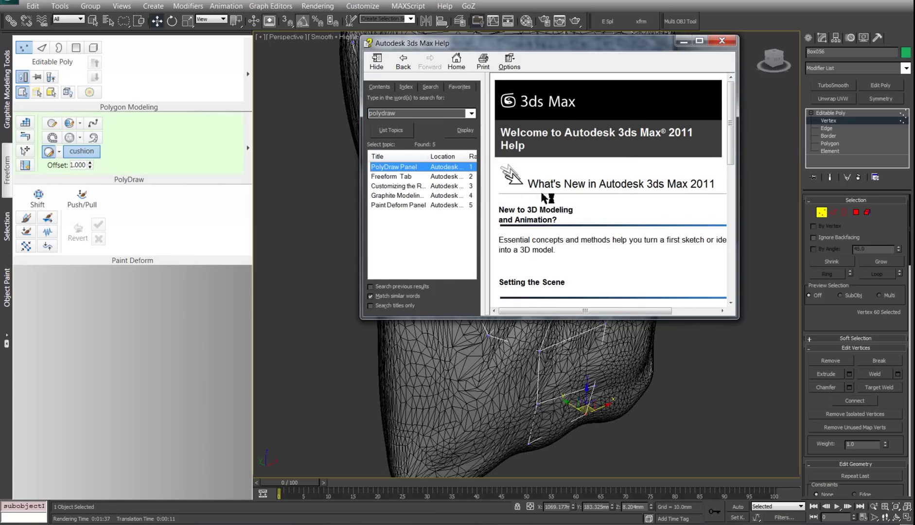
{"action": "scroll", "coordinate": [633, 214], "scroll_direction": "down", "scroll_amount": 10}
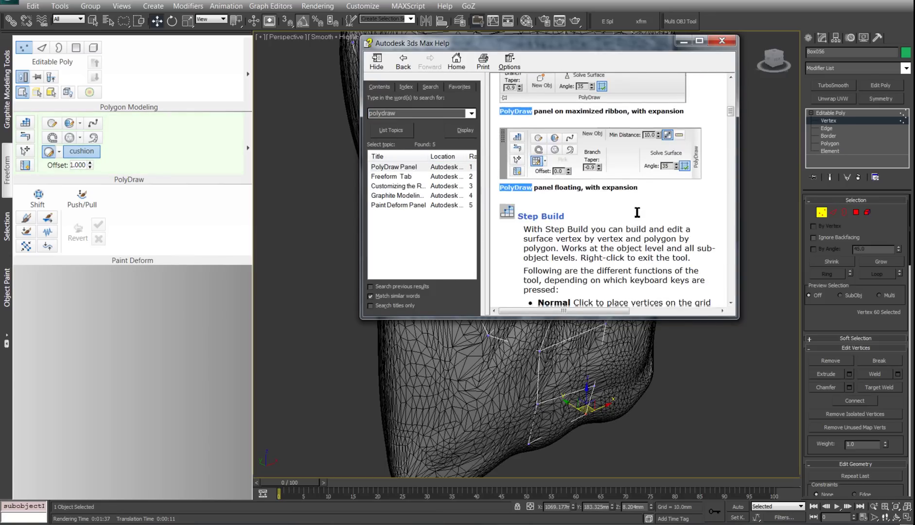
{"action": "scroll", "coordinate": [638, 213], "scroll_direction": "down", "scroll_amount": 5}
{"action": "scroll", "coordinate": [730, 127], "scroll_direction": "down", "scroll_amount": 15}
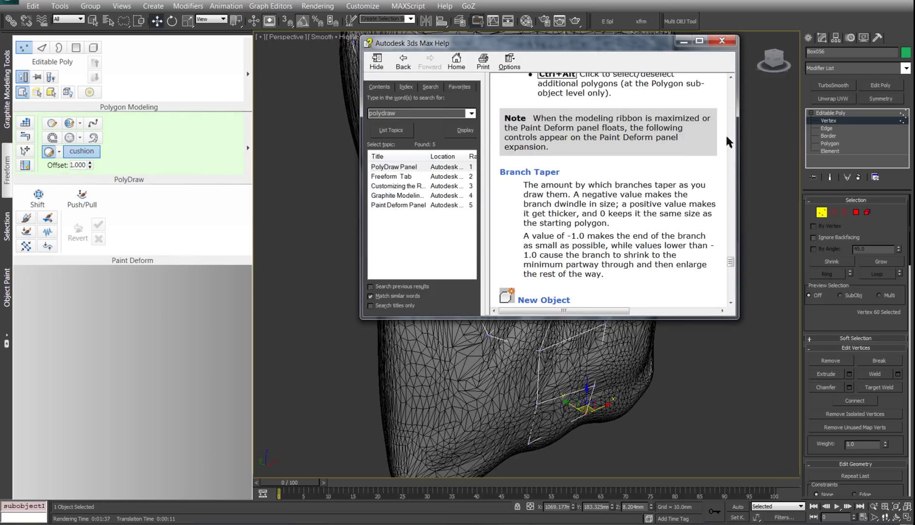
{"action": "left_click", "coordinate": [722, 41]}
{"action": "scroll", "coordinate": [622, 227], "scroll_direction": "down", "scroll_amount": 5}
{"action": "scroll", "coordinate": [602, 213], "scroll_direction": "up", "scroll_amount": 5}
{"action": "middle_click_drag", "start_coordinate": [603, 213], "coordinate": [580, 215], "text": "alt"}
{"action": "middle_click_drag", "start_coordinate": [564, 306], "coordinate": [582, 286], "text": "alt"}
{"action": "scroll", "coordinate": [592, 291], "scroll_direction": "down", "scroll_amount": 5}
{"action": "scroll", "coordinate": [578, 283], "scroll_direction": "up", "scroll_amount": 3}
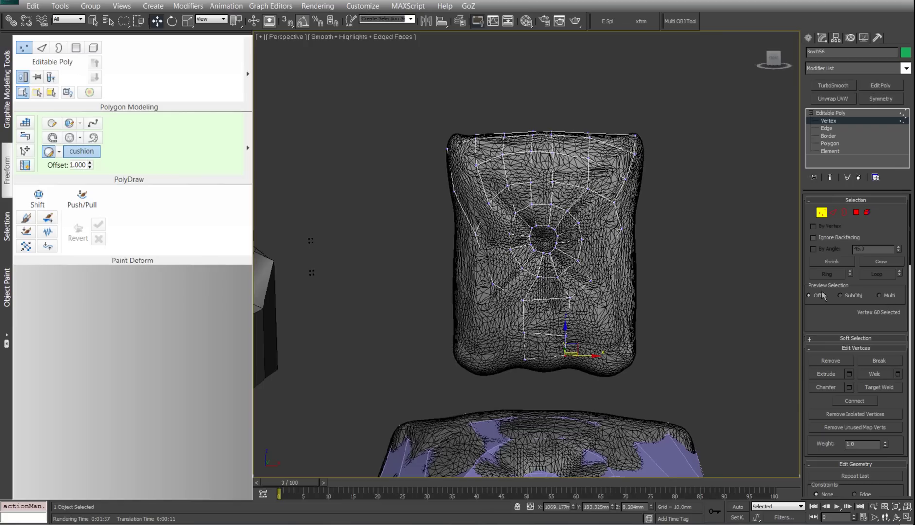